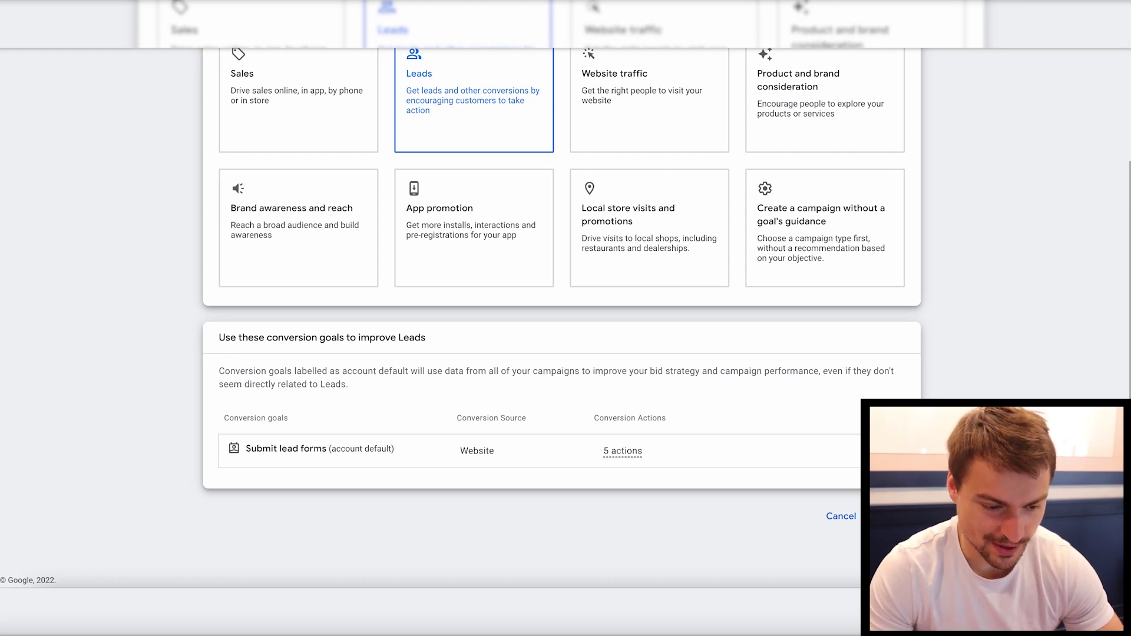
scroll(328, 139, "up", 1)
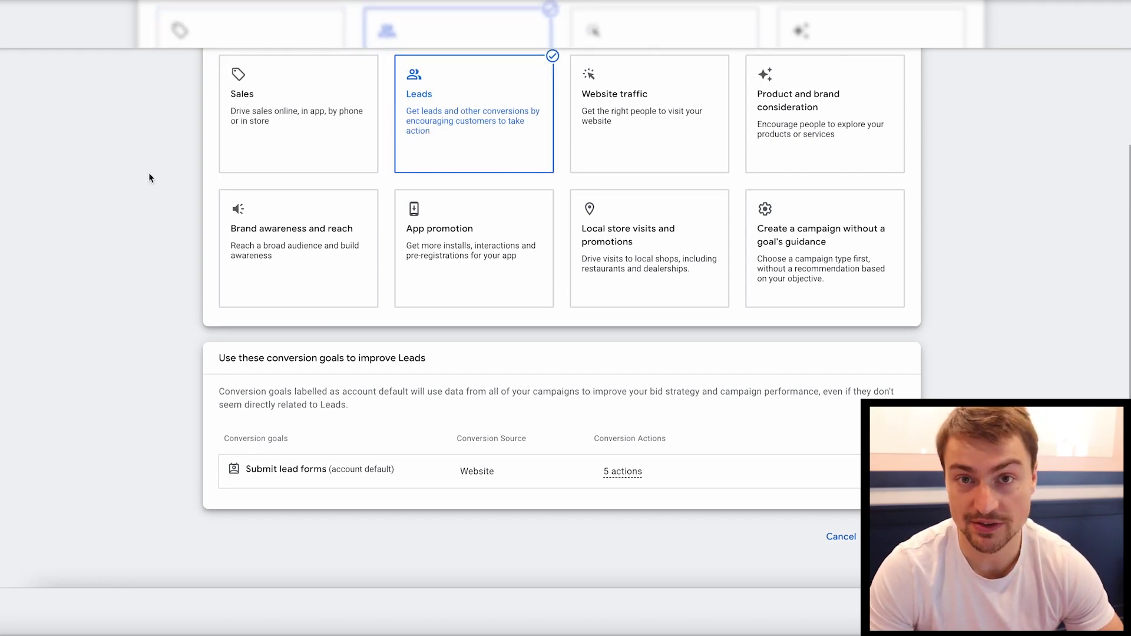
scroll(959, 358, "down", 1)
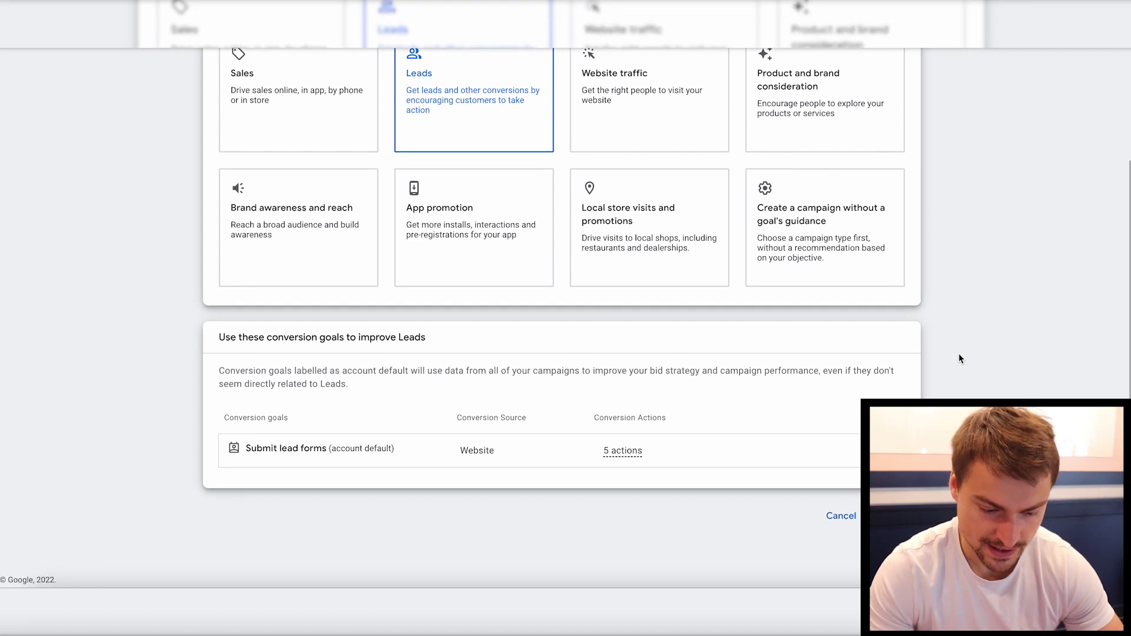
scroll(959, 358, "up", 1)
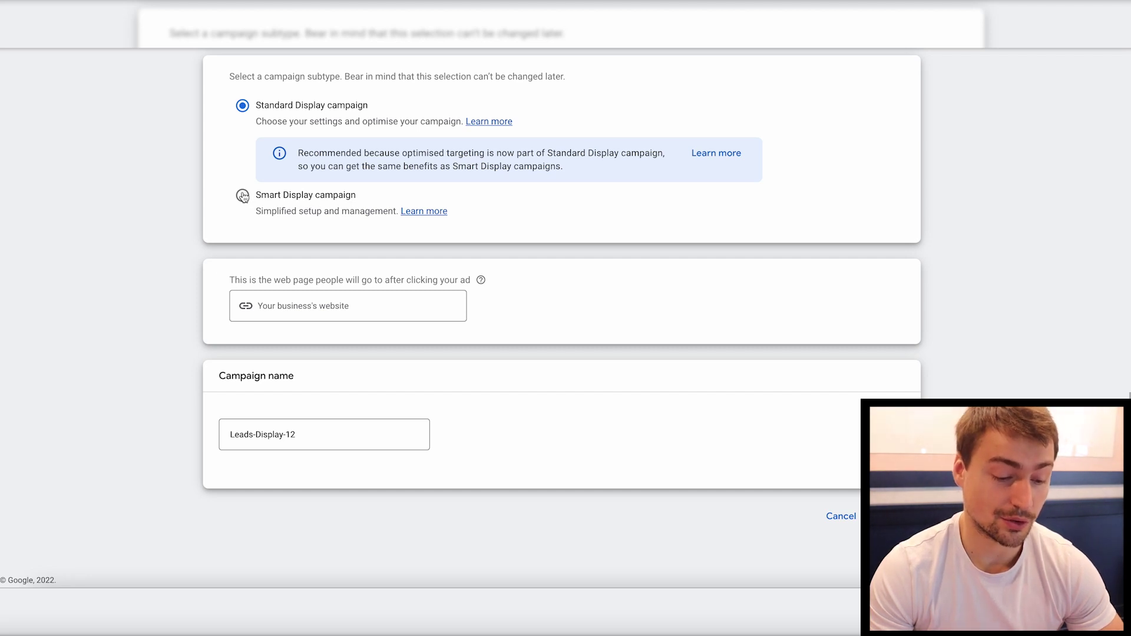
Switch the campaign subtype to Smart Display campaign and back to Standard Display campaign
left_click(352, 200)
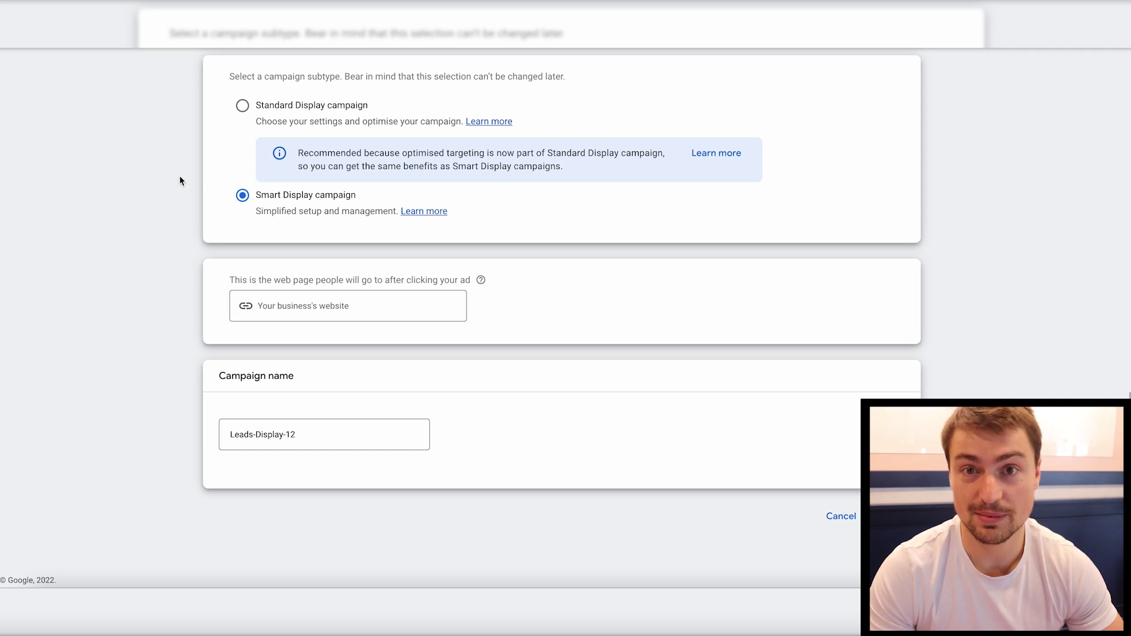
left_click_drag(354, 200, 261, 202)
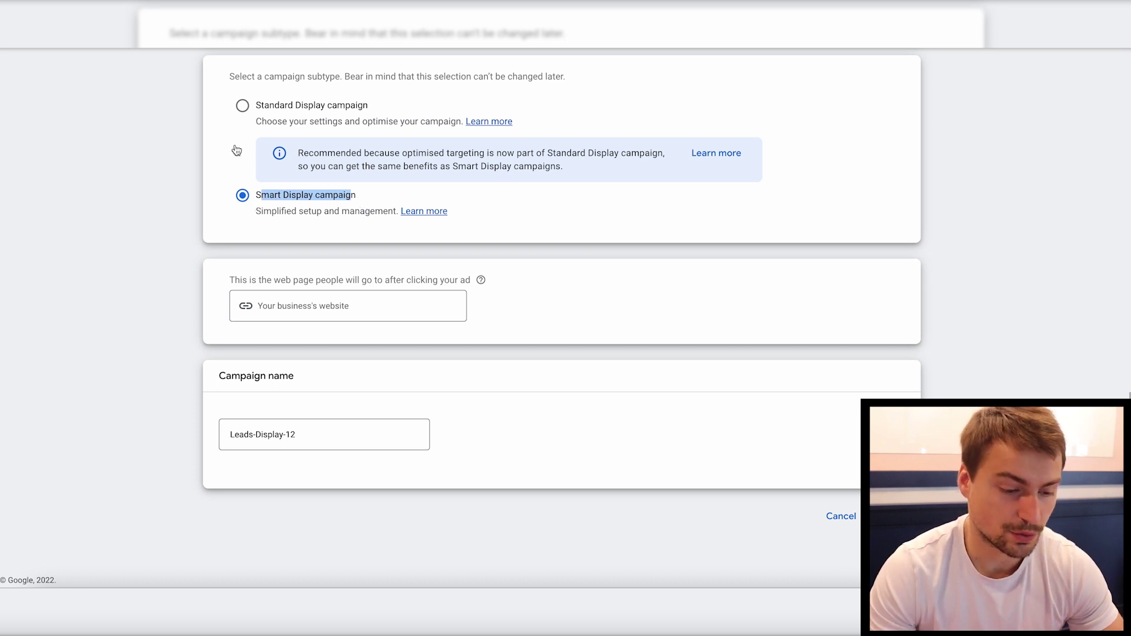
left_click(259, 111)
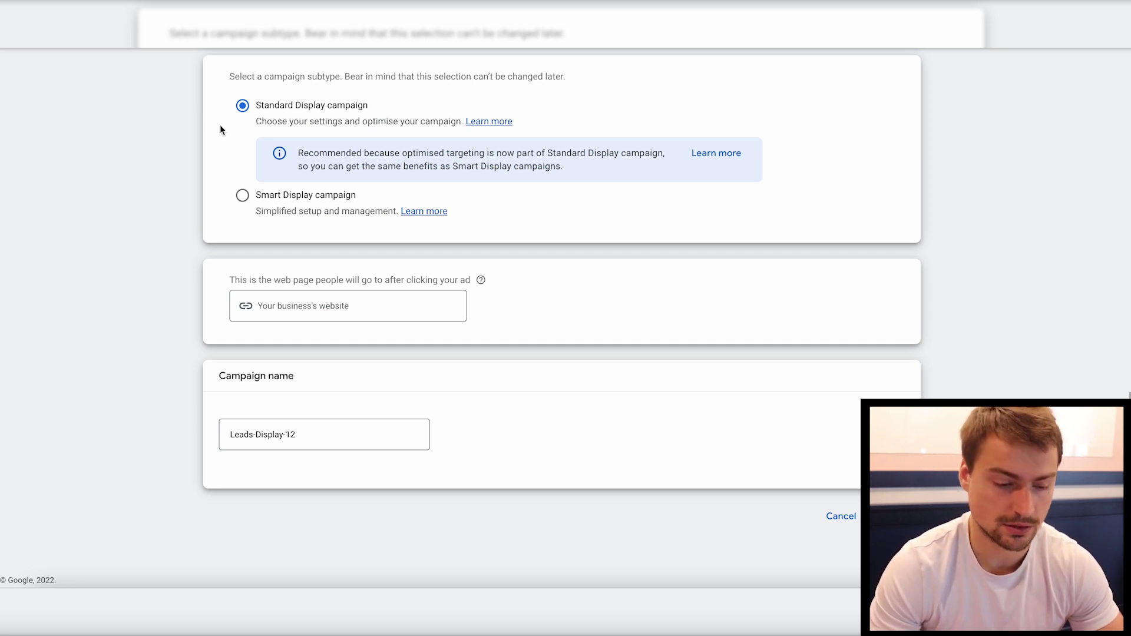
left_click(270, 198)
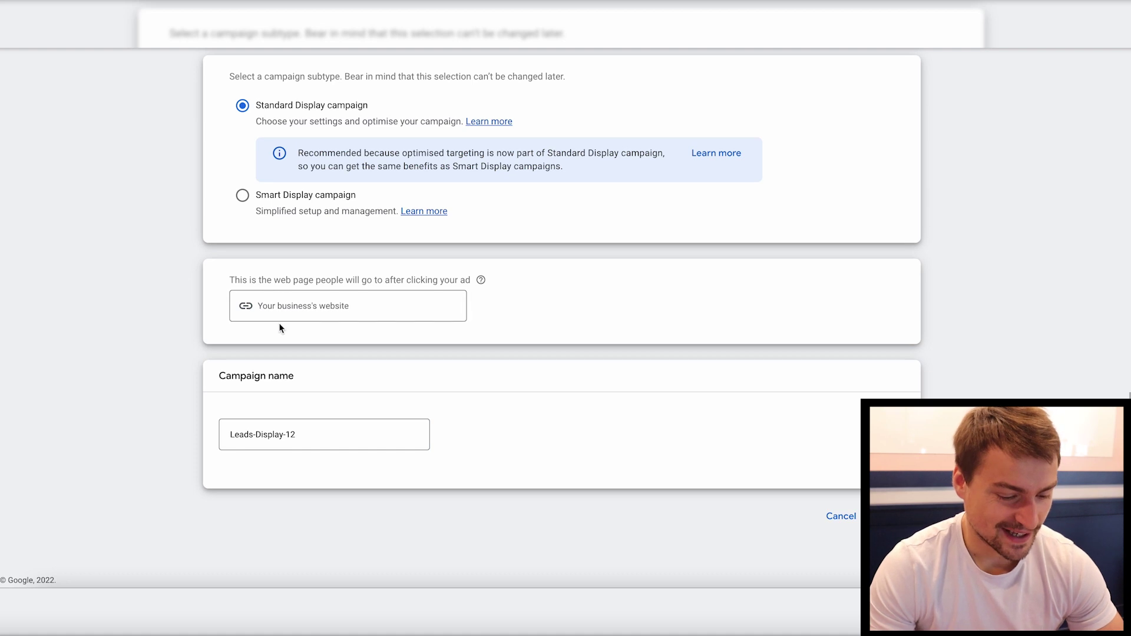
Name the campaign "DiSPLAY - NEWS" and continue to the campaign settings
triple_click(264, 436)
type("DiSPLAY - NEWS")
key("Return")
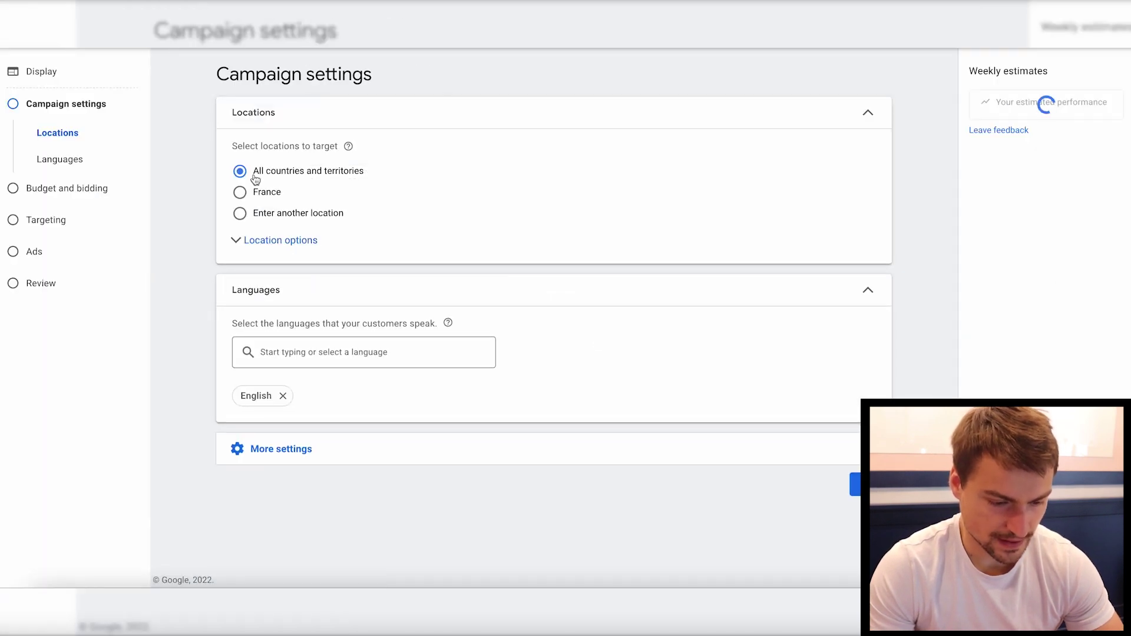
Target France, replace English with French as the campaign language, and continue to the budget and bidding settings
left_click(264, 193)
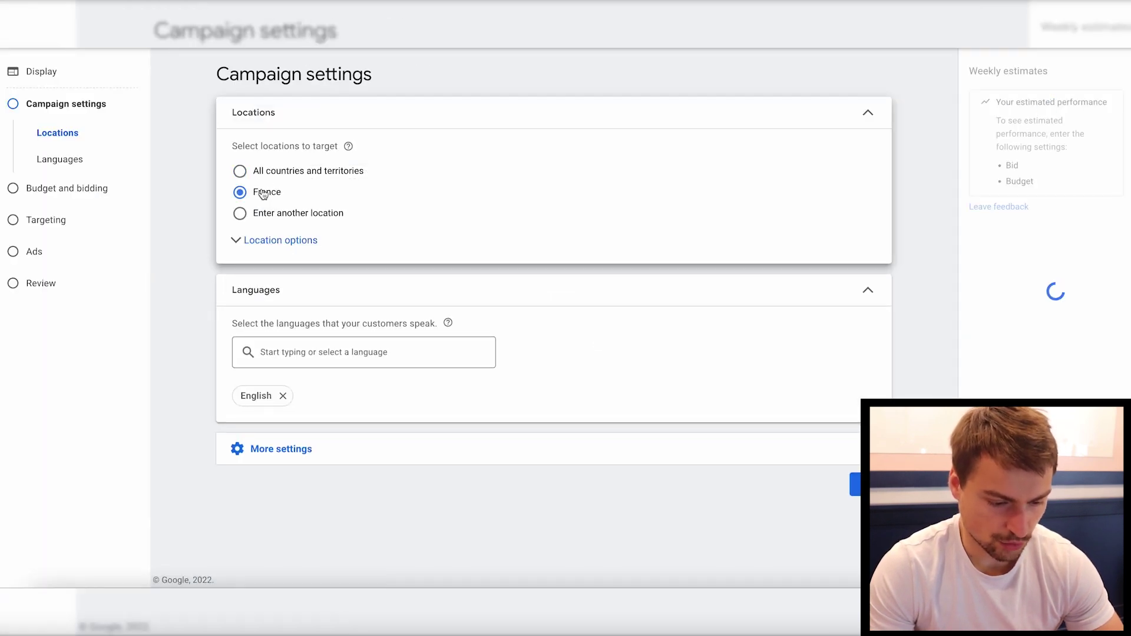
left_click(283, 396)
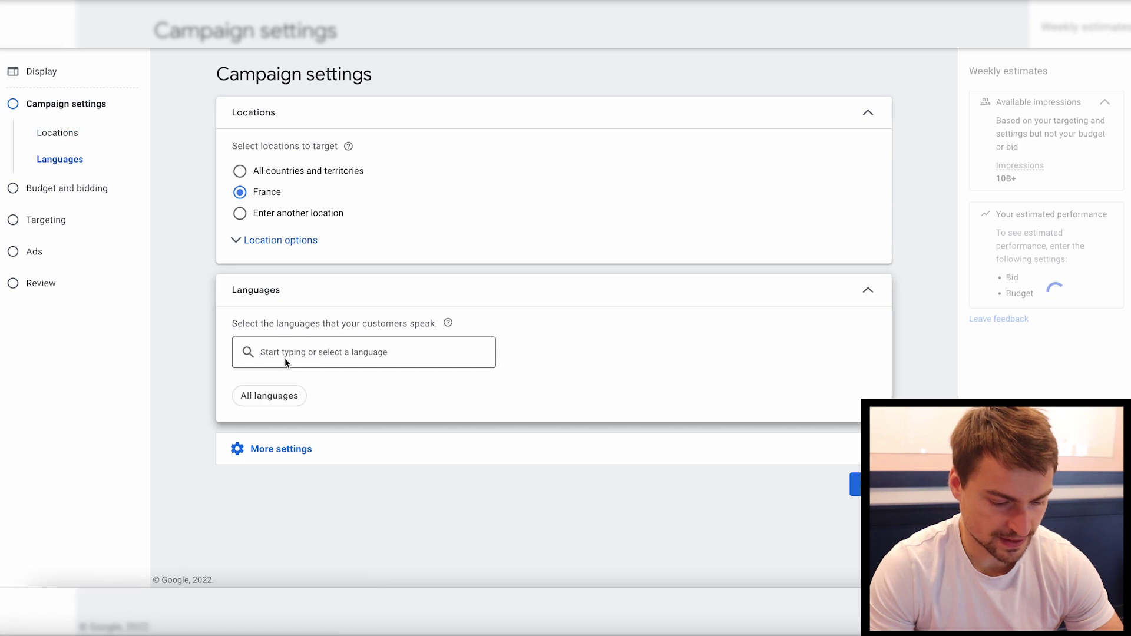
left_click(284, 358)
type("FR")
left_click(249, 389)
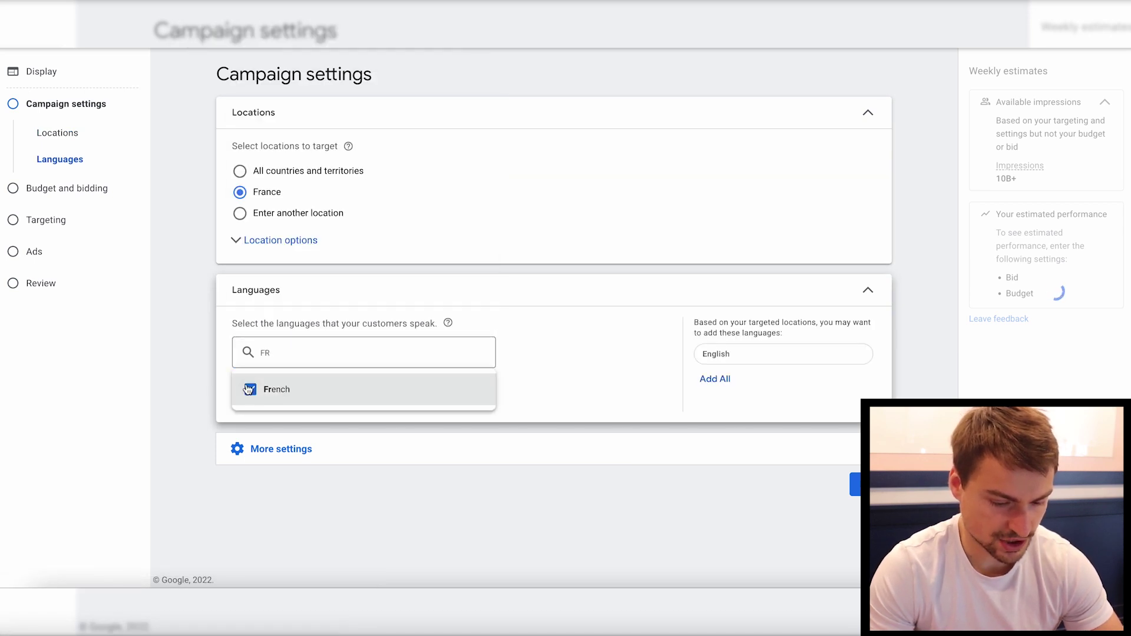
left_click(853, 484)
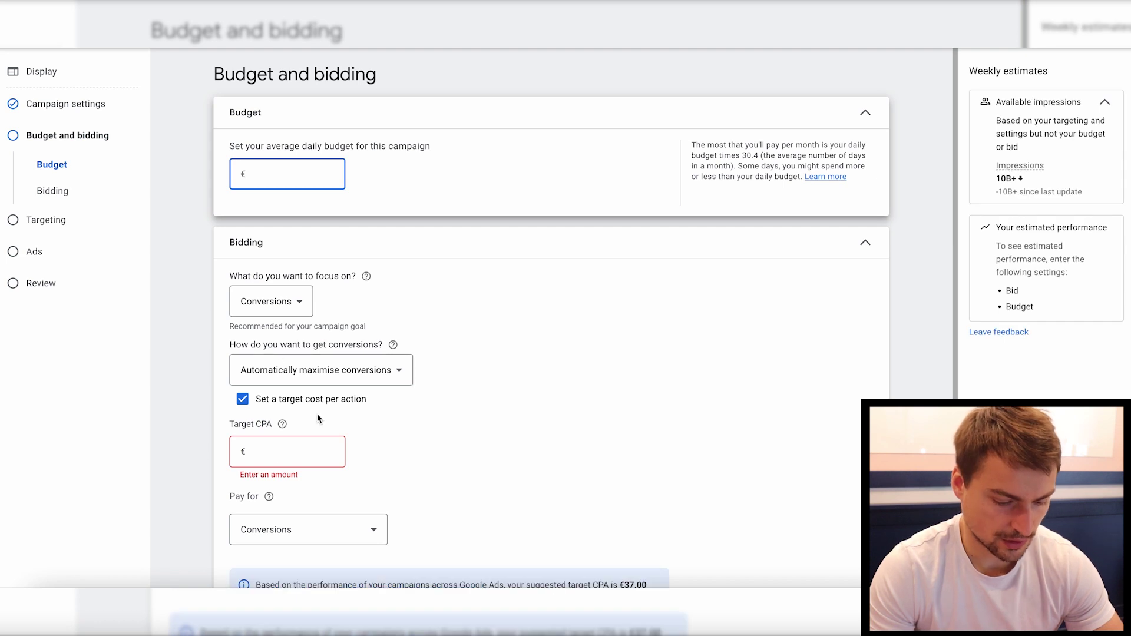
Examine the payment basis options in the bidding settings and read the explanation for paying per conversion
scroll(317, 418, "down", 1)
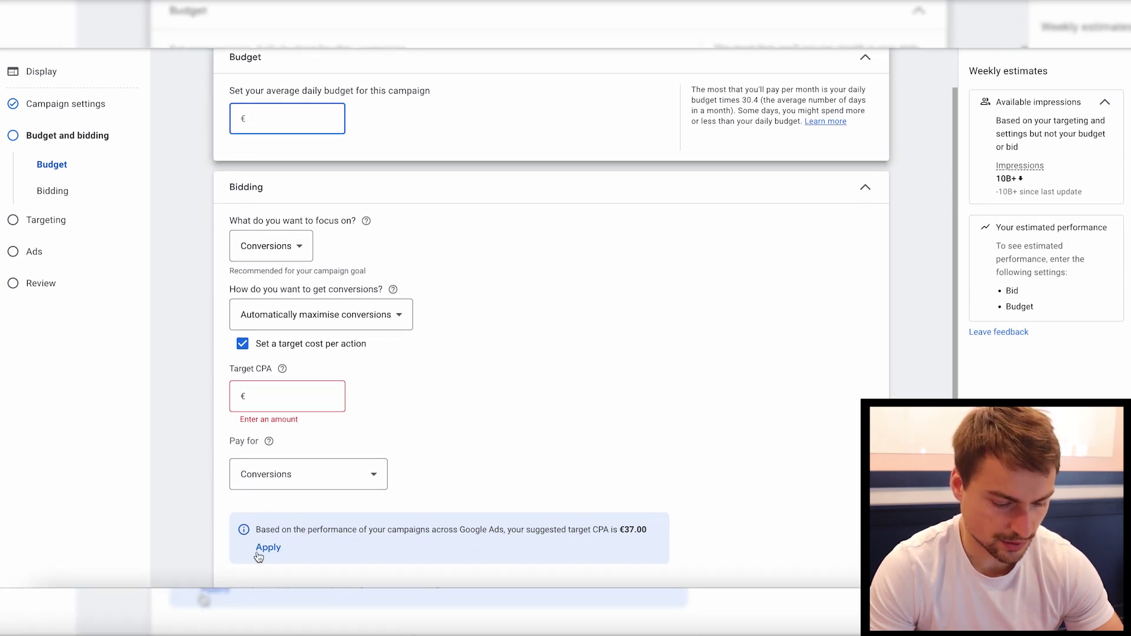
left_click(266, 482)
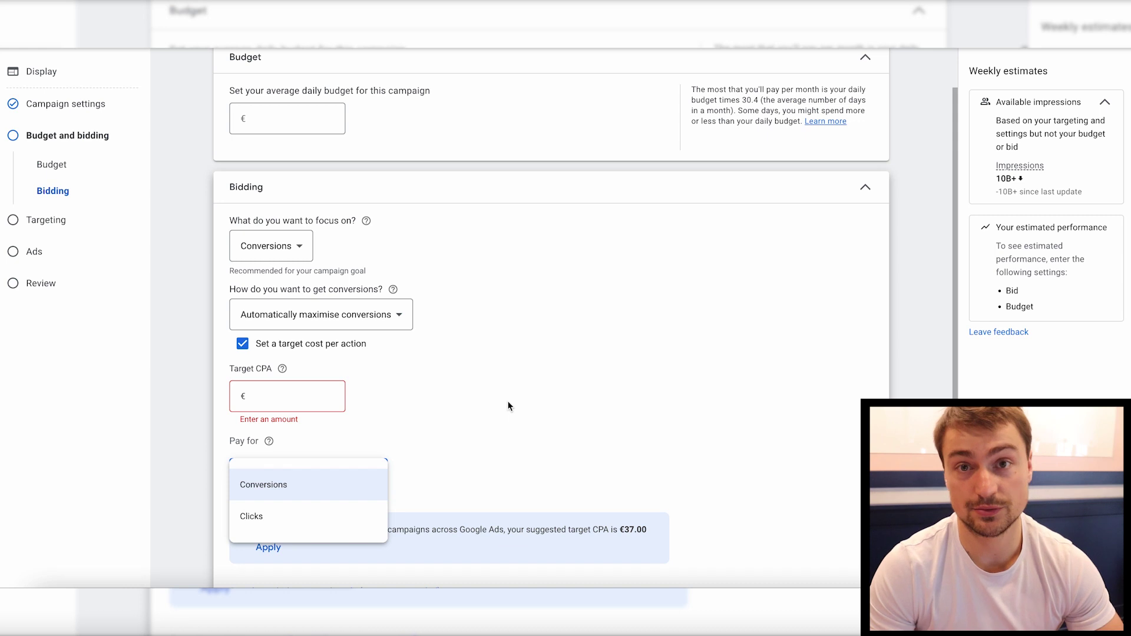
left_click(521, 358)
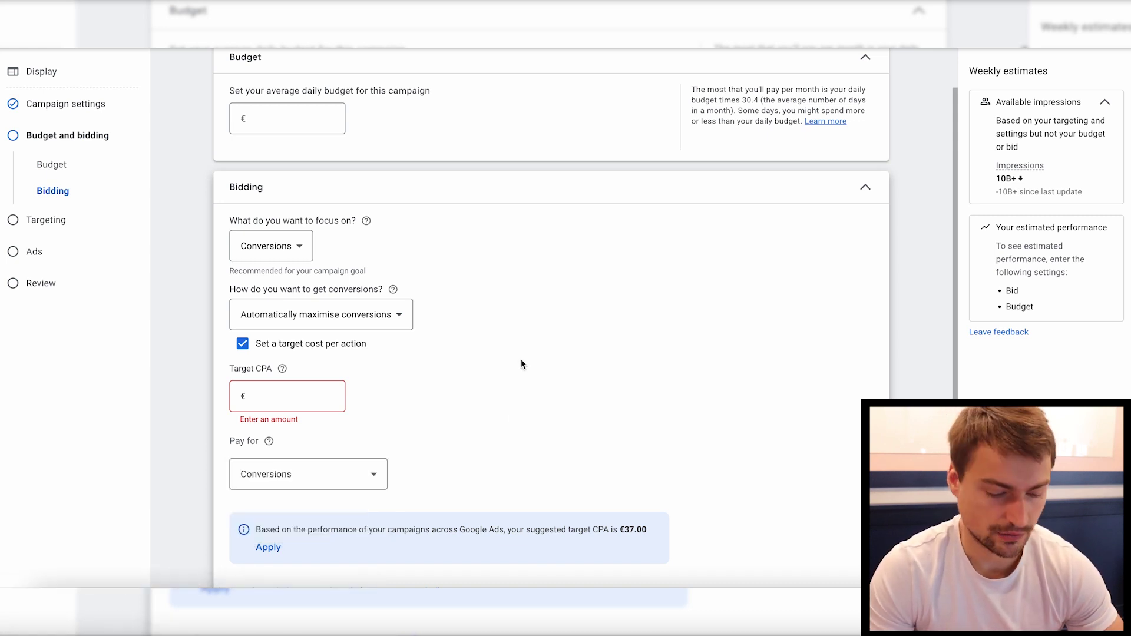
scroll(259, 401, "down", 1)
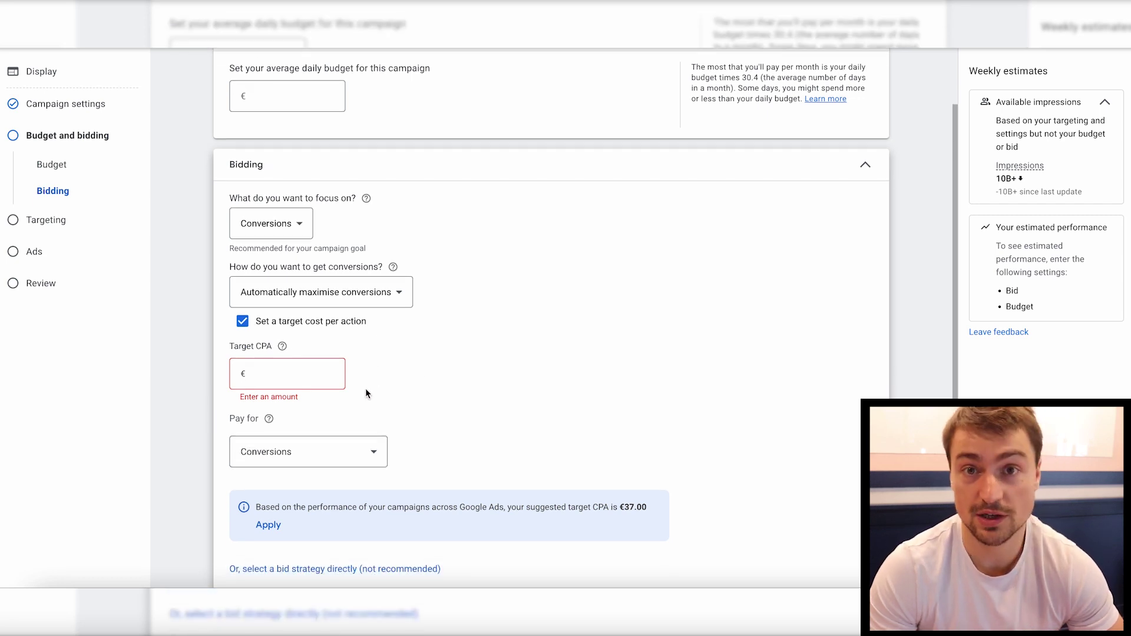
left_click(291, 466)
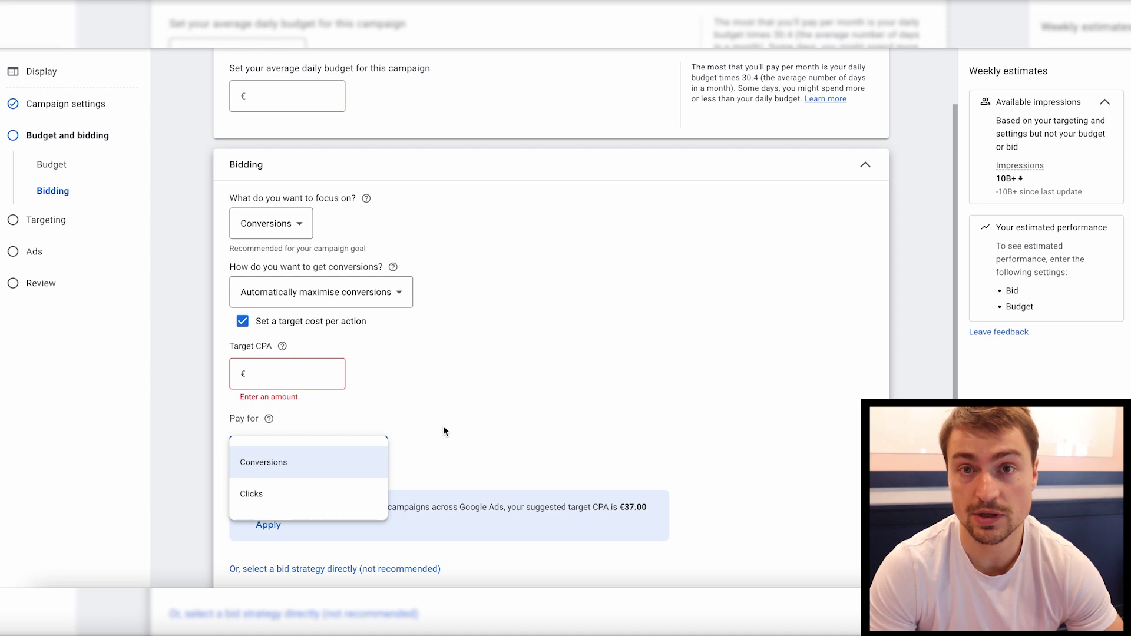
mouse_move(305, 468)
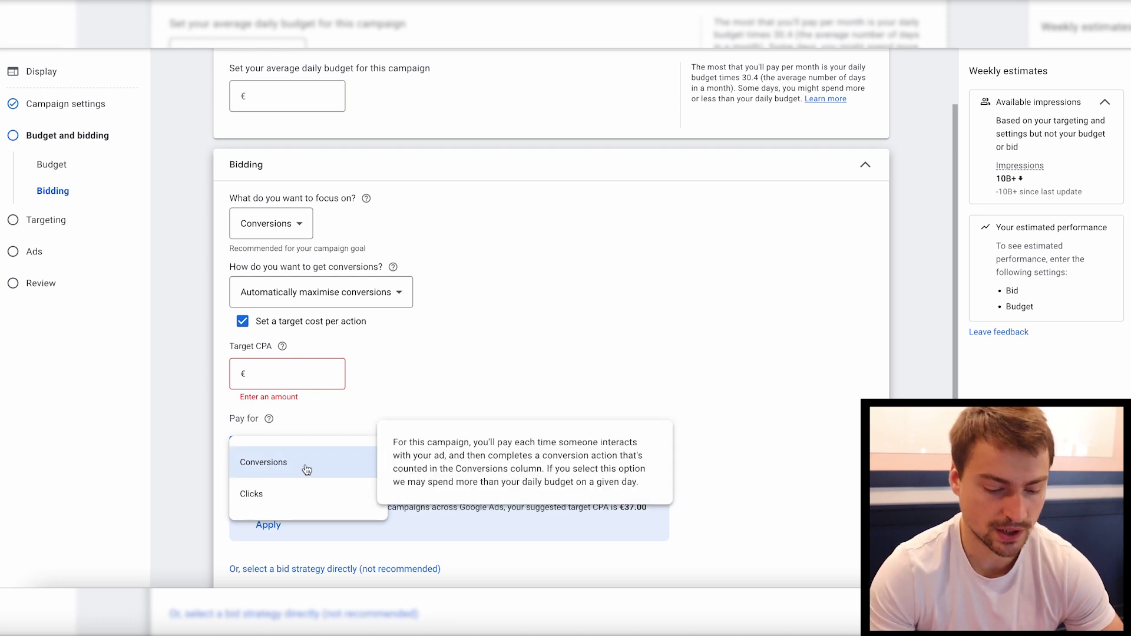
left_click(216, 351)
Apply the suggested target CPA of €37.00 and continue to the targeting settings
left_click(257, 355)
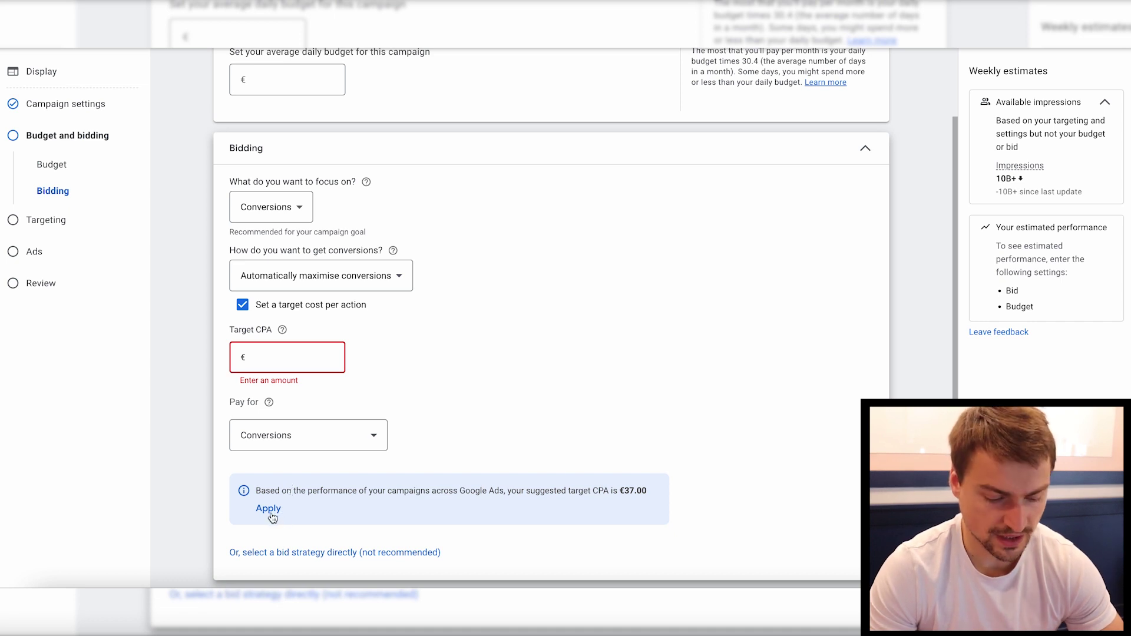
left_click(268, 509)
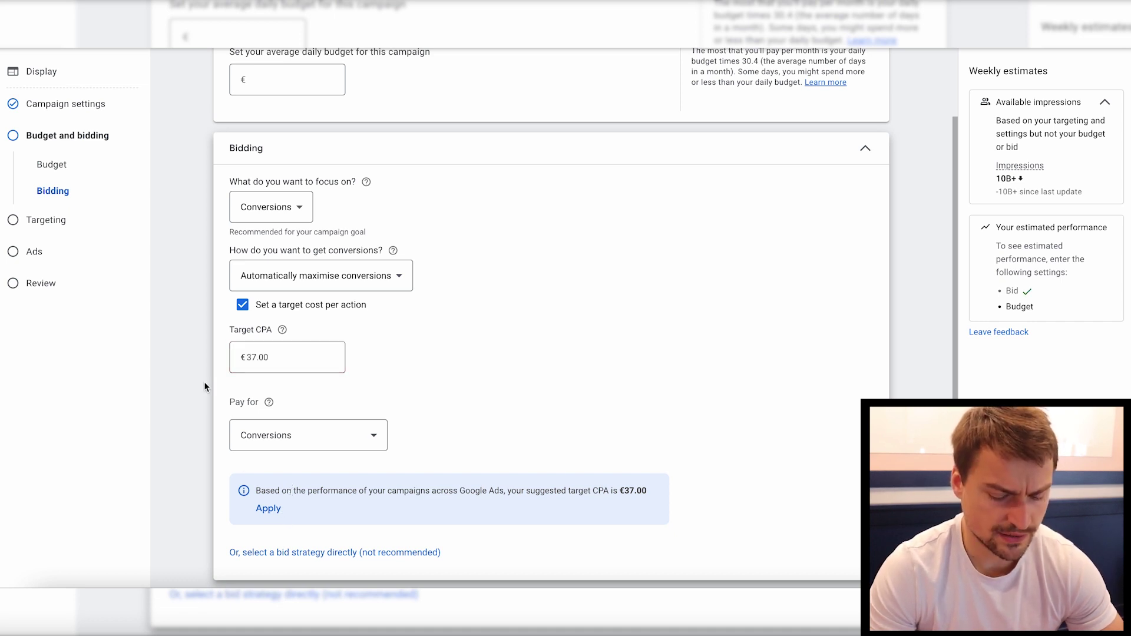
scroll(529, 387, "down", 2)
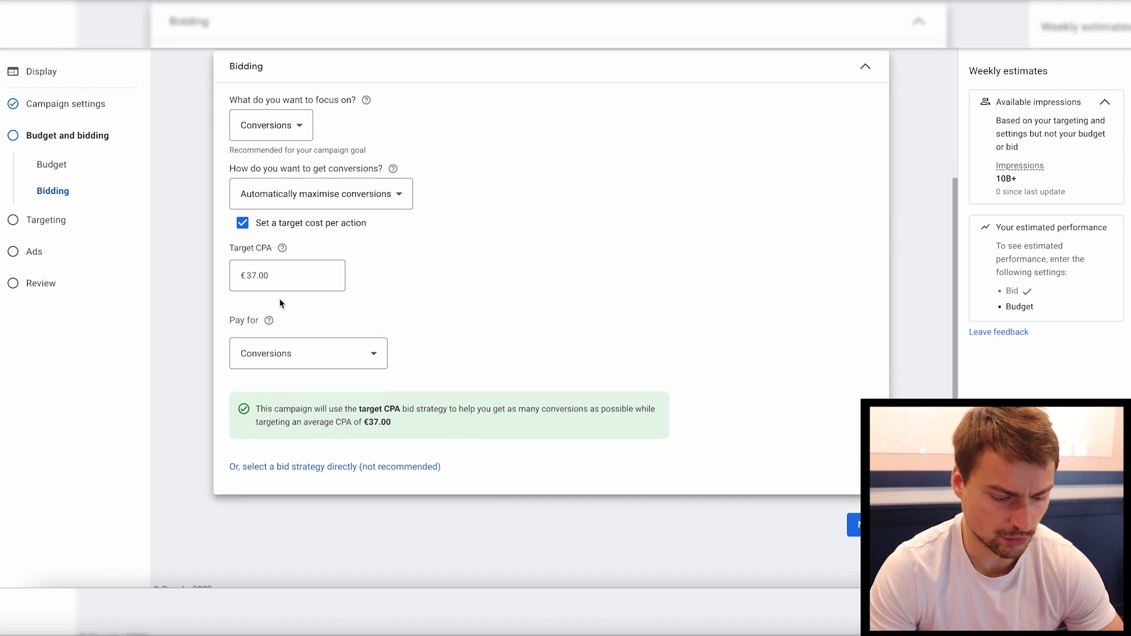
scroll(474, 270, "up", 1)
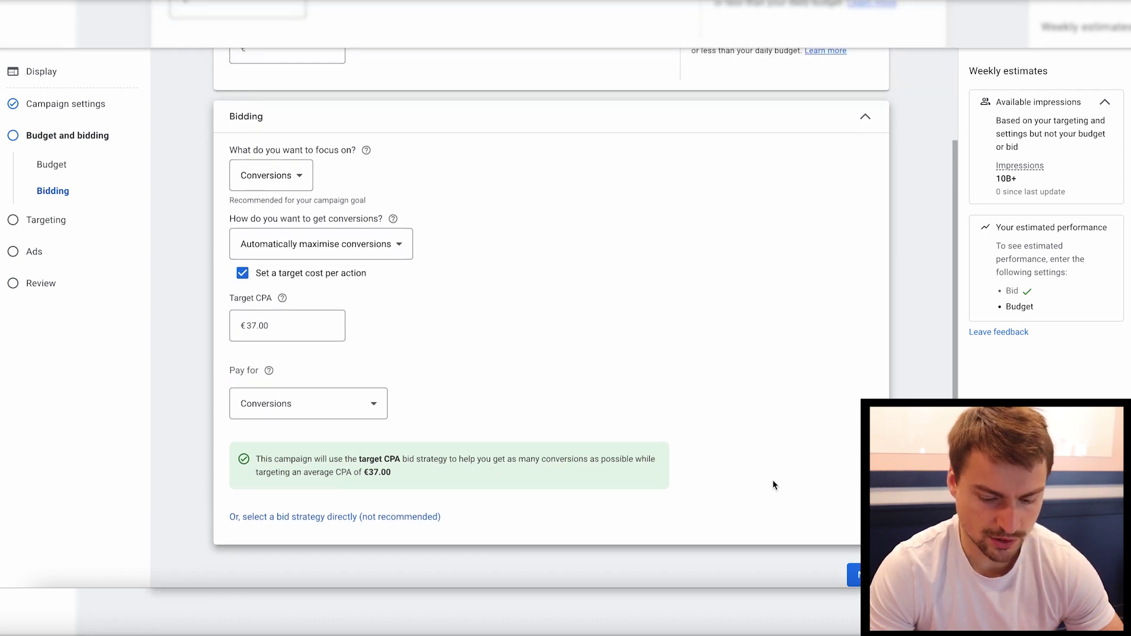
left_click(855, 574)
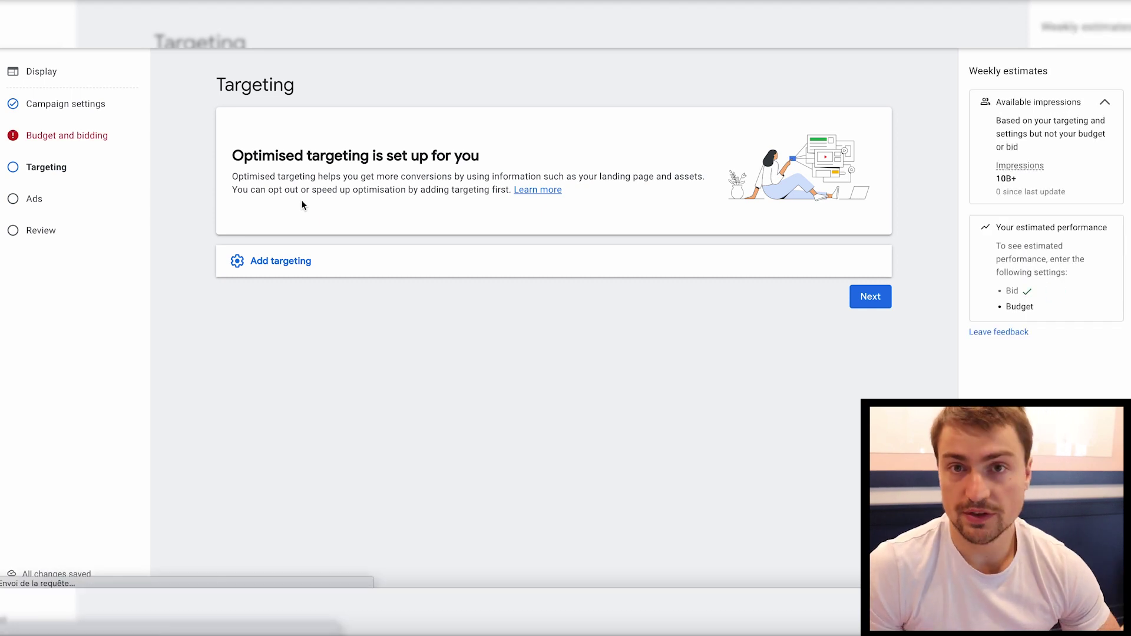
triple_click(277, 157)
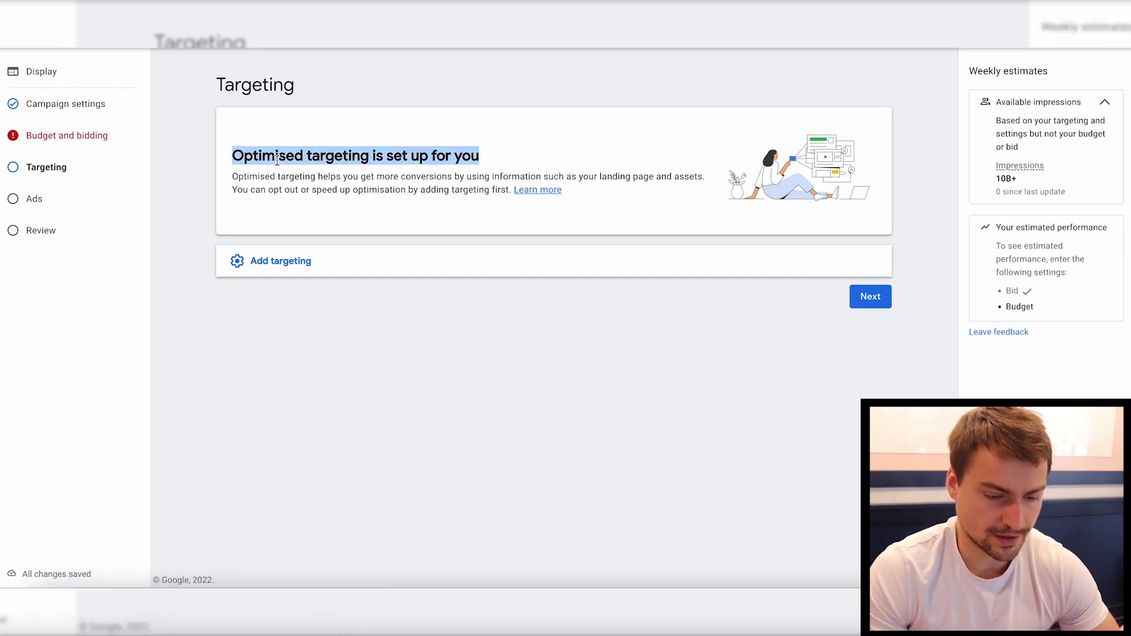
left_click(277, 157)
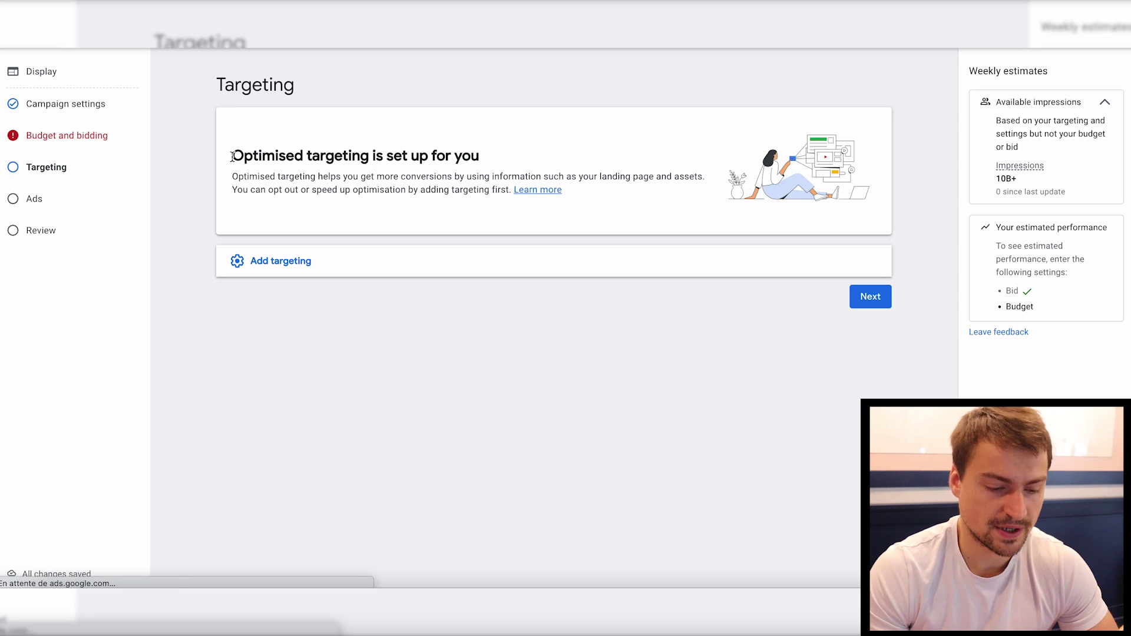
left_click_drag(232, 155, 359, 157)
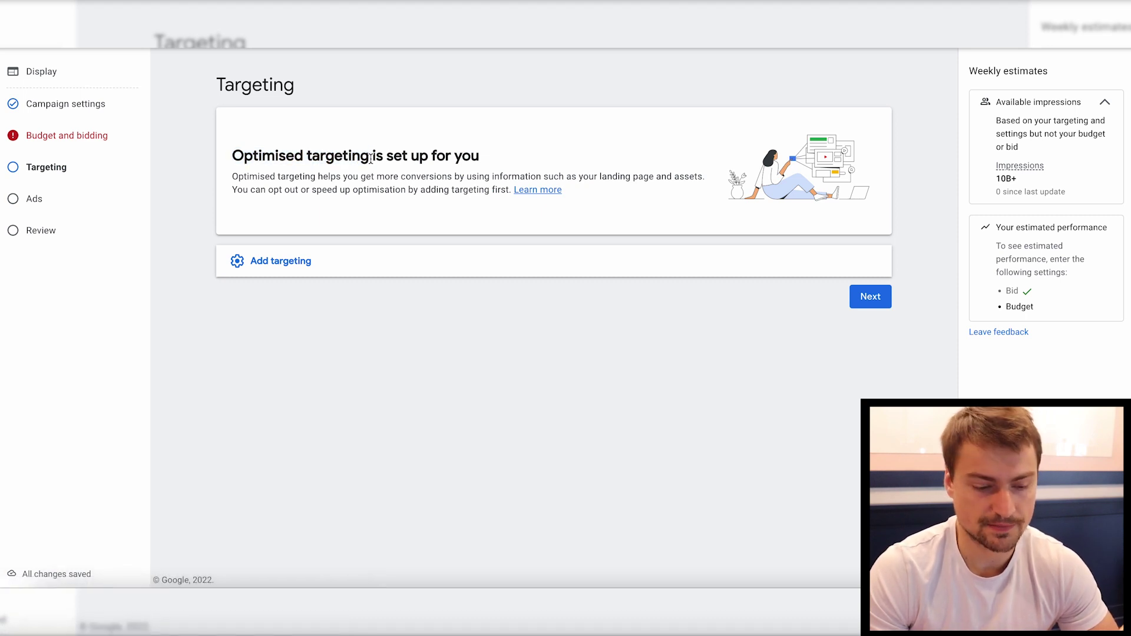
triple_click(370, 158)
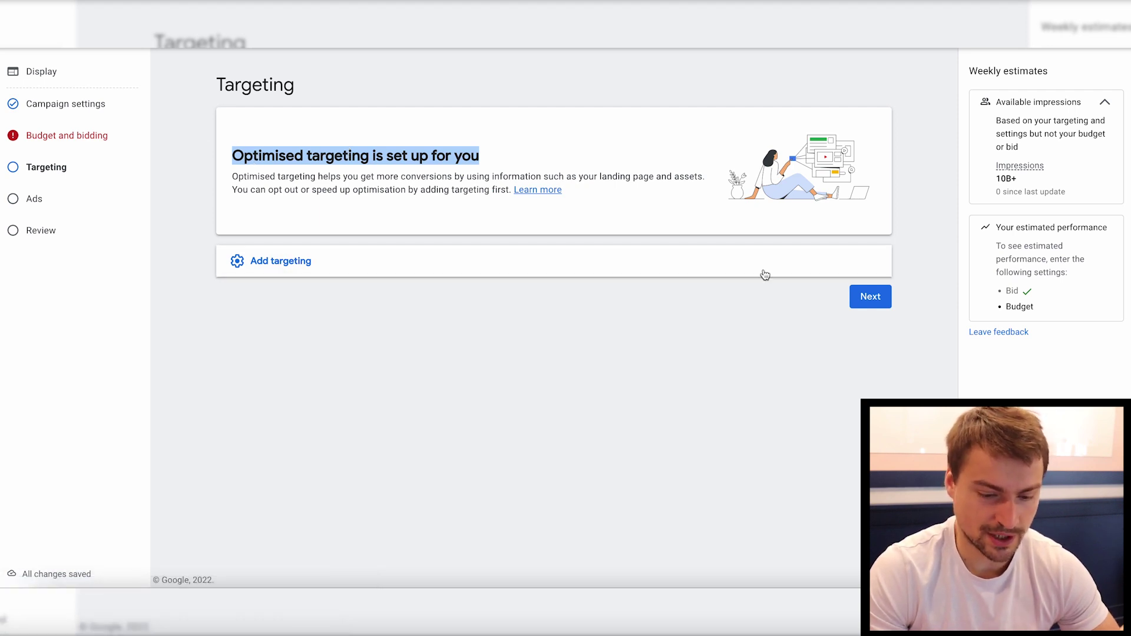
Look over the responsive display ad creation form and return to the targeting settings
left_click(870, 296)
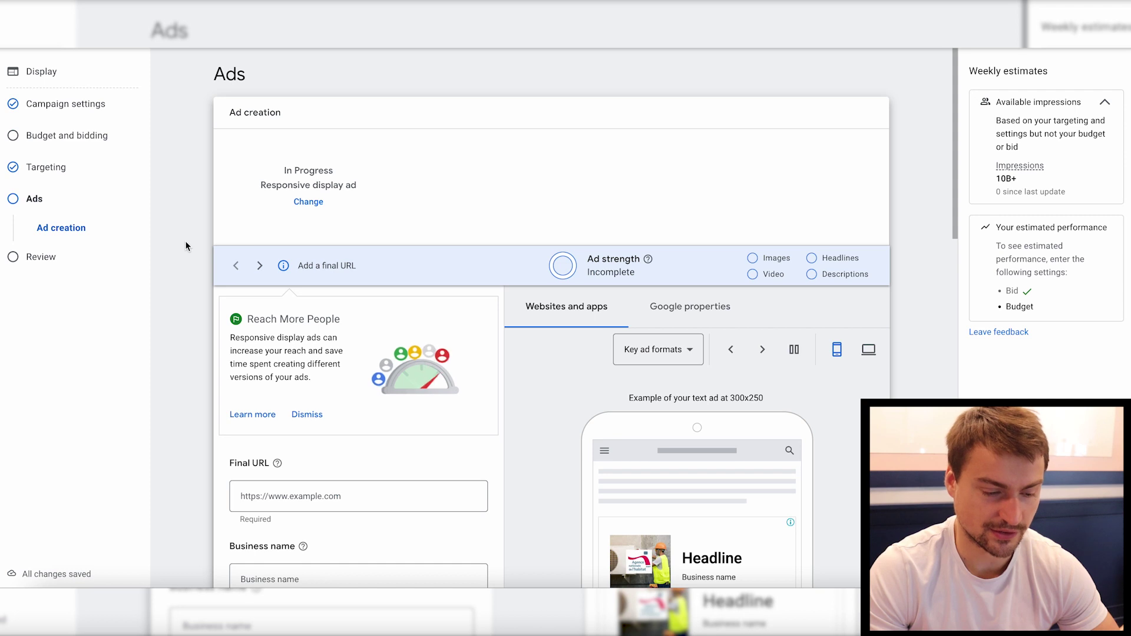
scroll(190, 270, "down", 10)
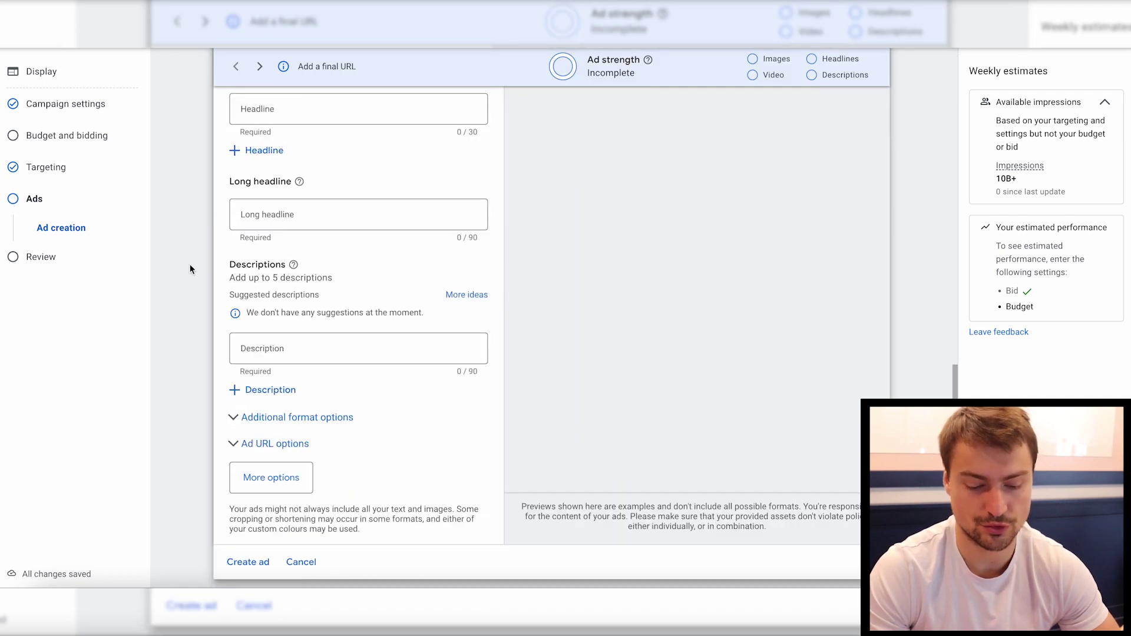
scroll(190, 270, "down", 2)
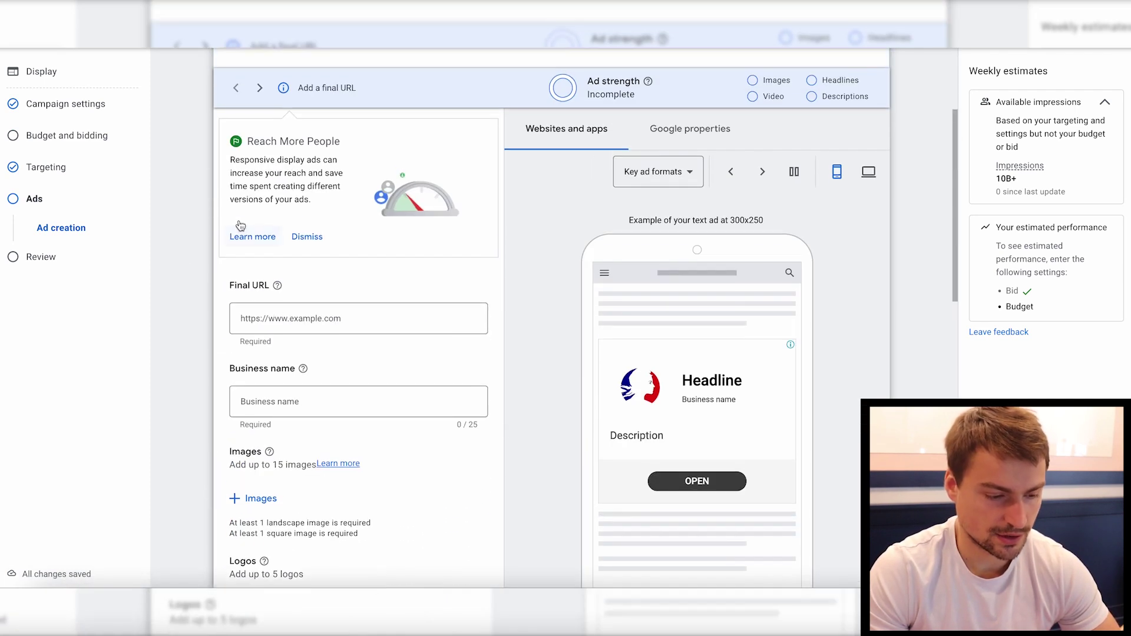
left_click(28, 169)
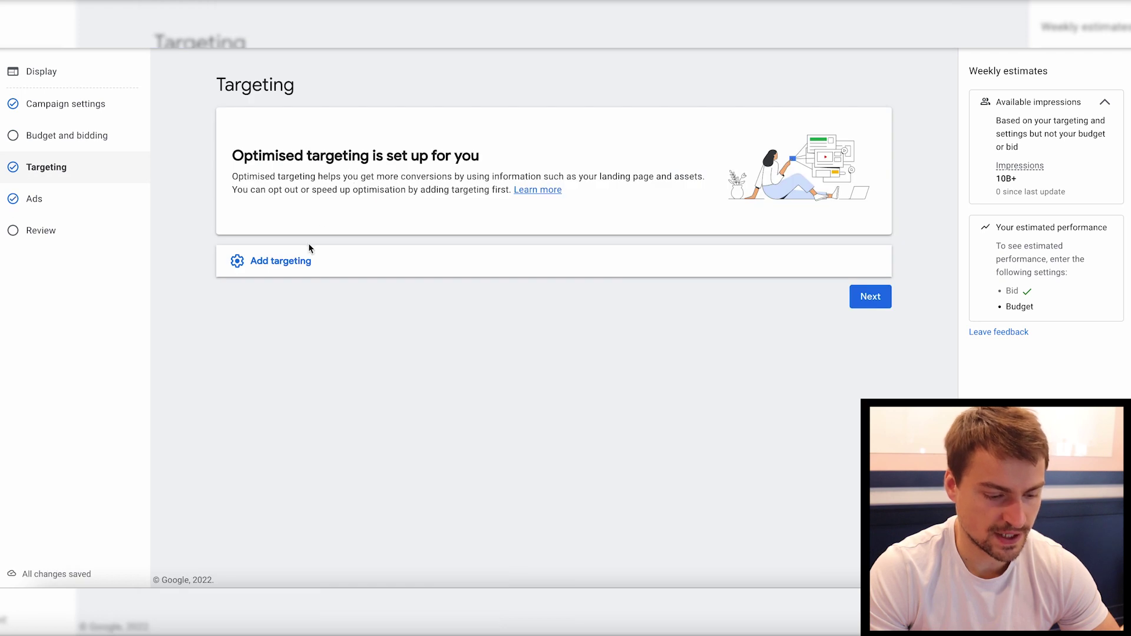
Add Lifestyles & Hobbies, Home Improvement, Home & Garden, and General Contracting & Remodelling Services as targeted audience segments
left_click(304, 261)
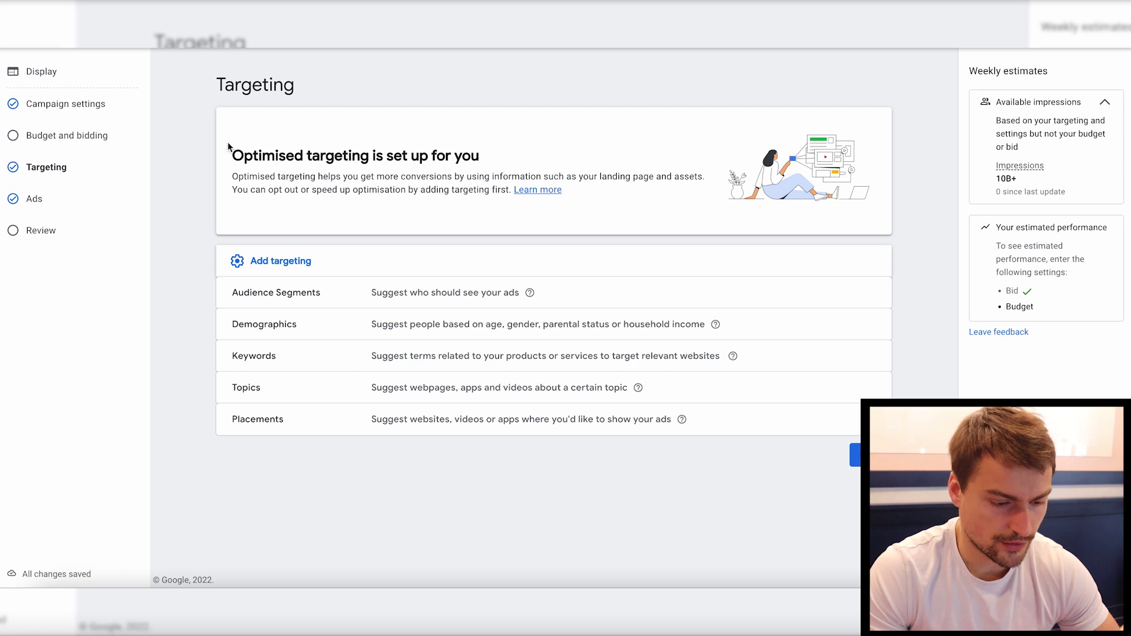
double_click(245, 86)
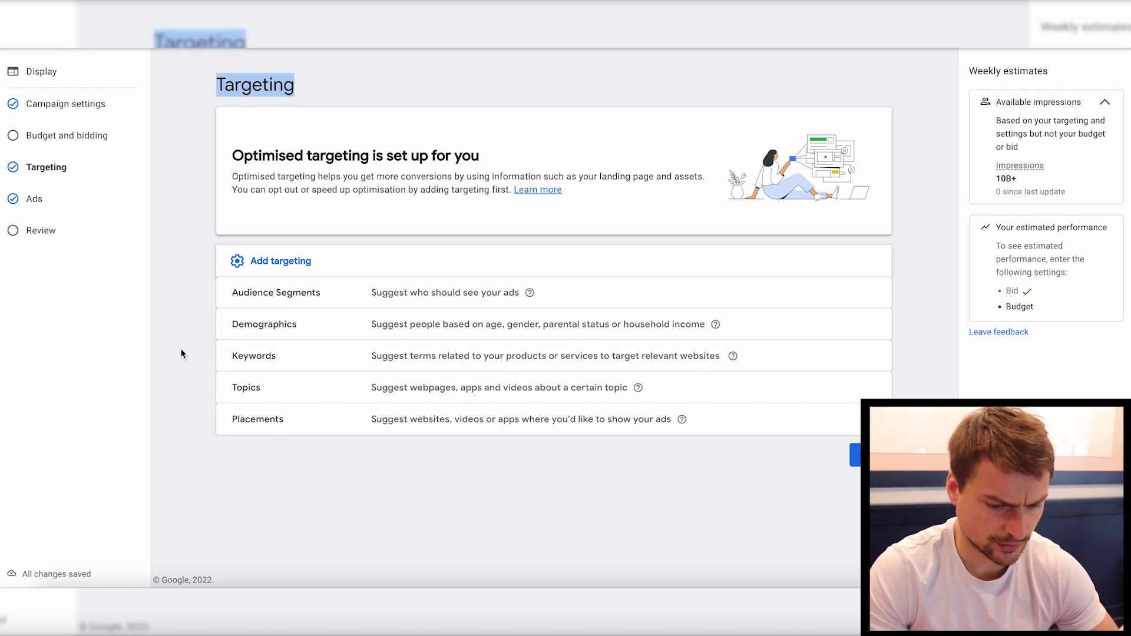
left_click(412, 298)
left_click(251, 366)
left_click(251, 401)
left_click(251, 436)
left_click(251, 473)
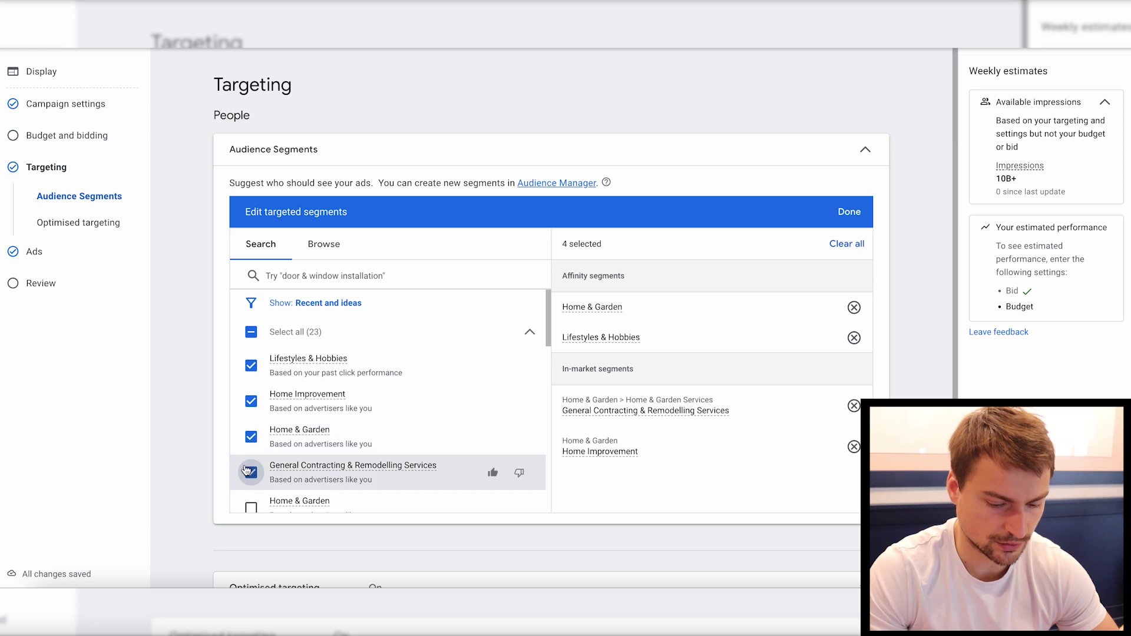
scroll(188, 435, "down", 3)
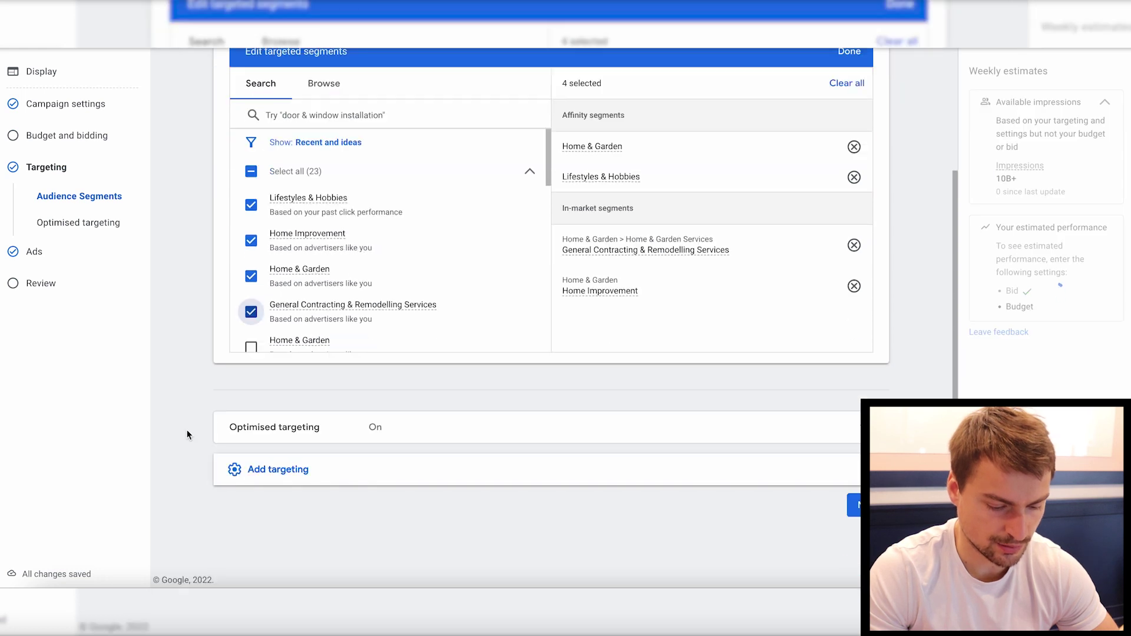
Open the optimised targeting settings, turn off optimised targeting, and check the selected audience segments
left_click(286, 428)
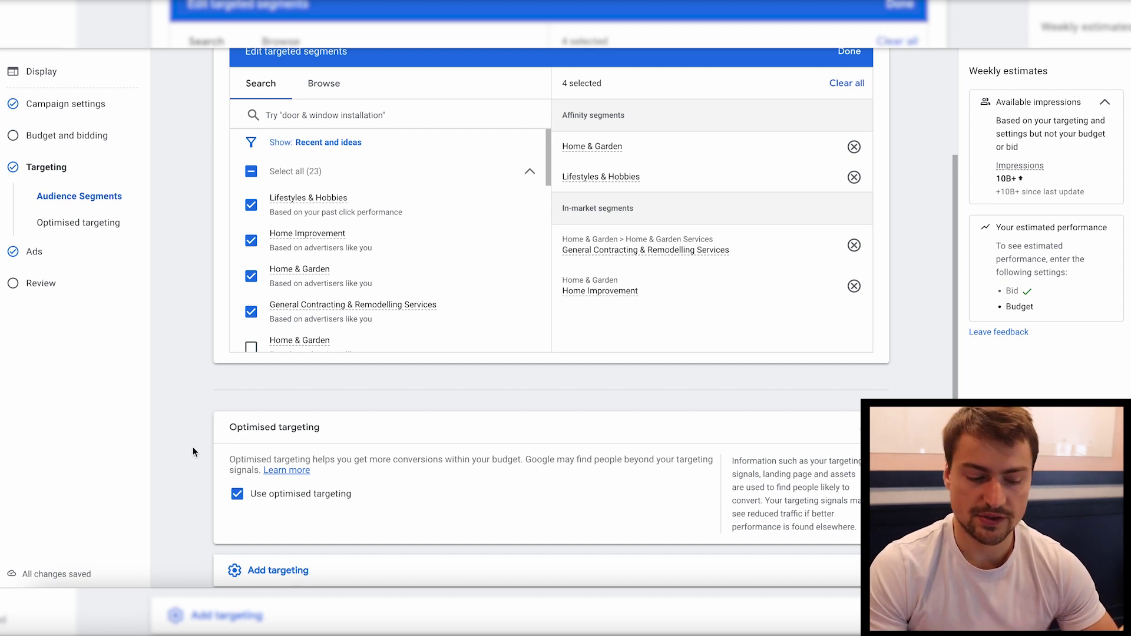
scroll(196, 350, "up", 3)
scroll(196, 350, "down", 4)
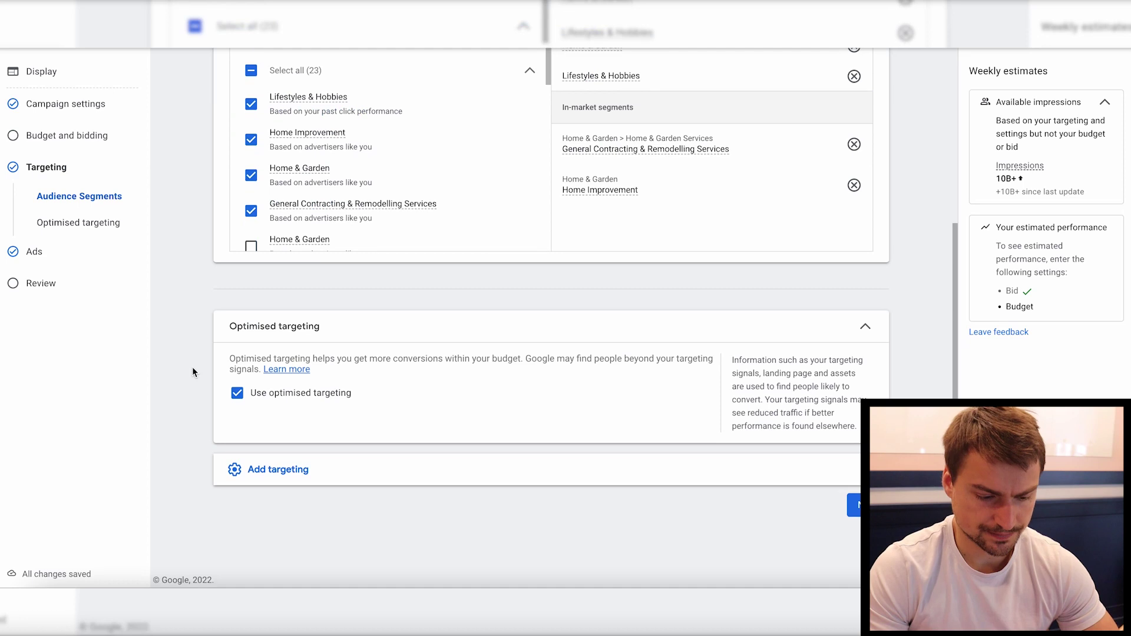
left_click(236, 393)
scroll(210, 264, "up", 4)
scroll(193, 198, "down", 4)
scroll(194, 201, "up", 1)
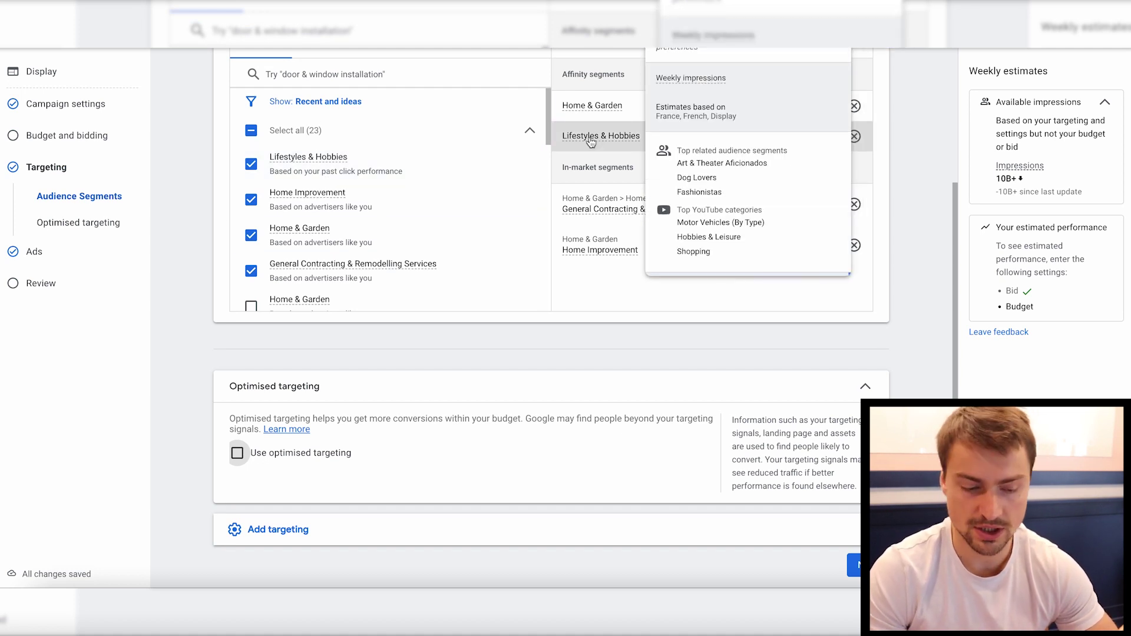
scroll(199, 114, "up", 2)
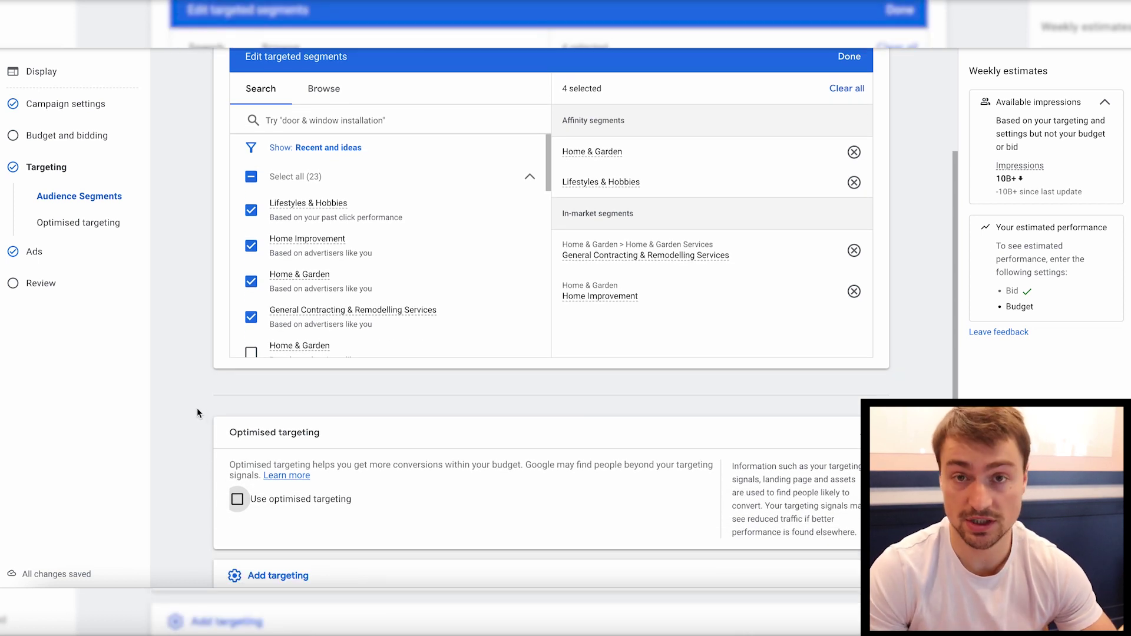
scroll(192, 278, "up", 1)
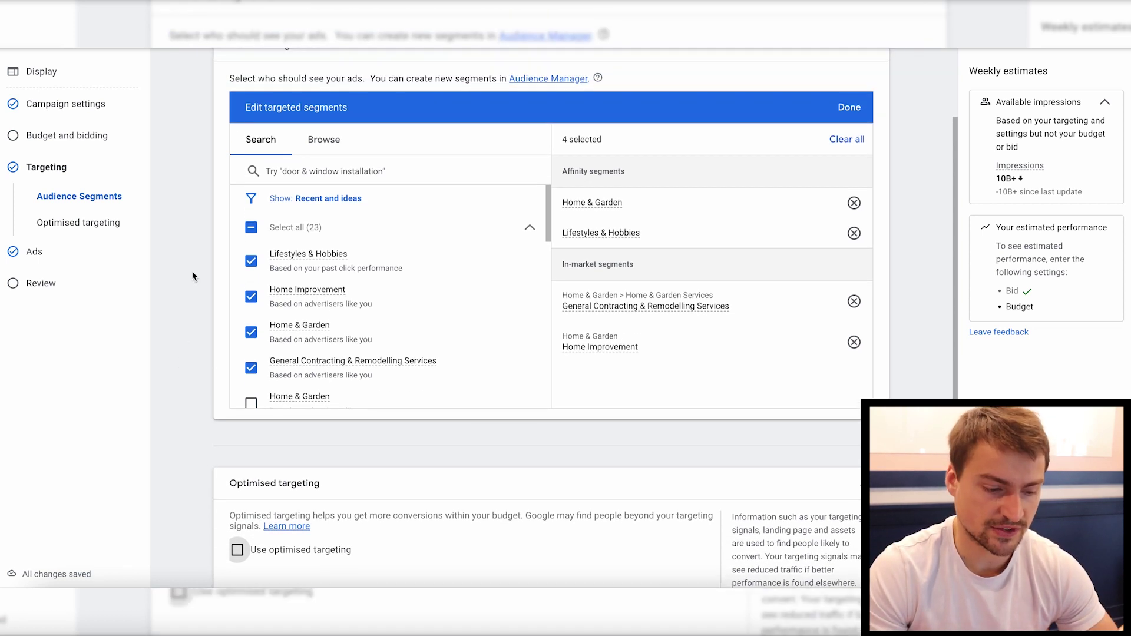
scroll(203, 295, "down", 3)
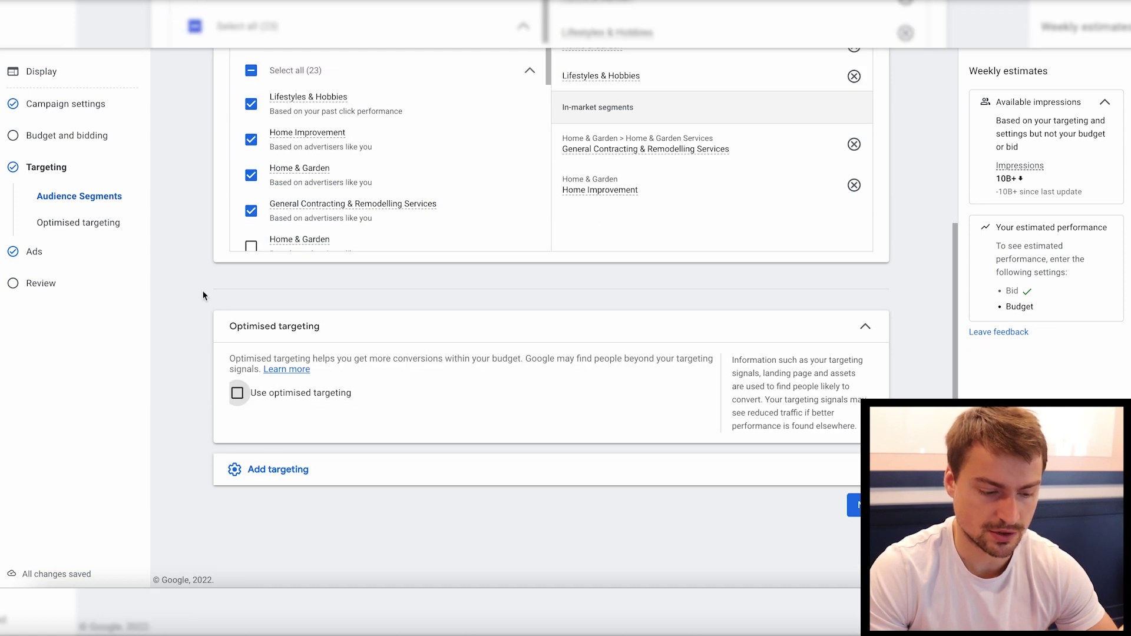
Continue to ad creation, discard the unfinished responsive display ad, and proceed to the campaign review
left_click(854, 505)
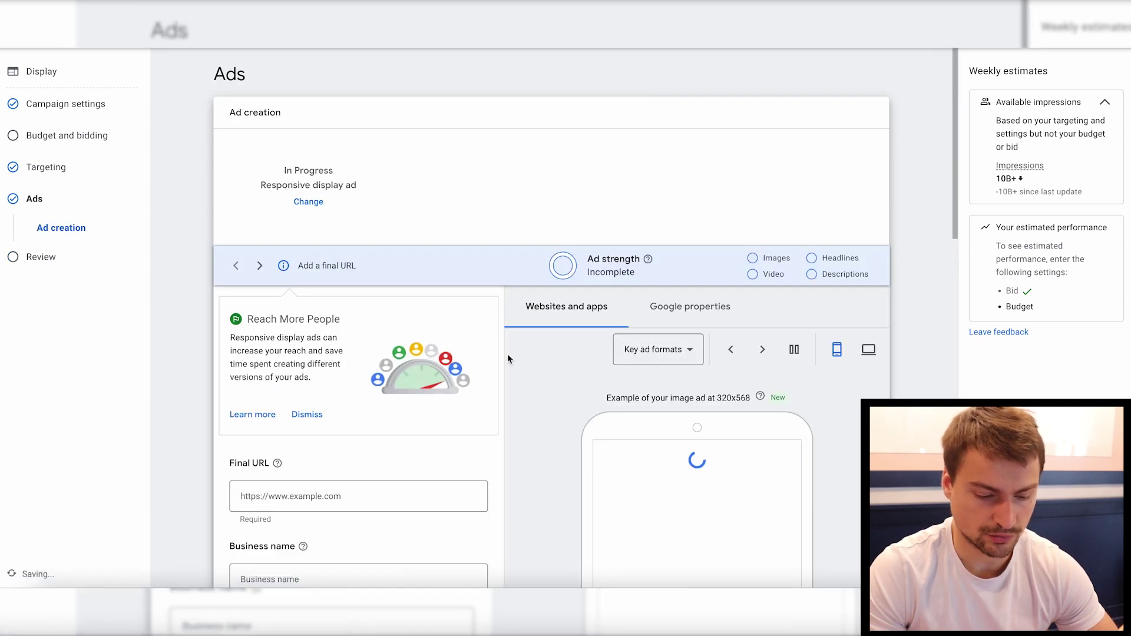
scroll(470, 352, "down", 5)
scroll(470, 357, "down", 10)
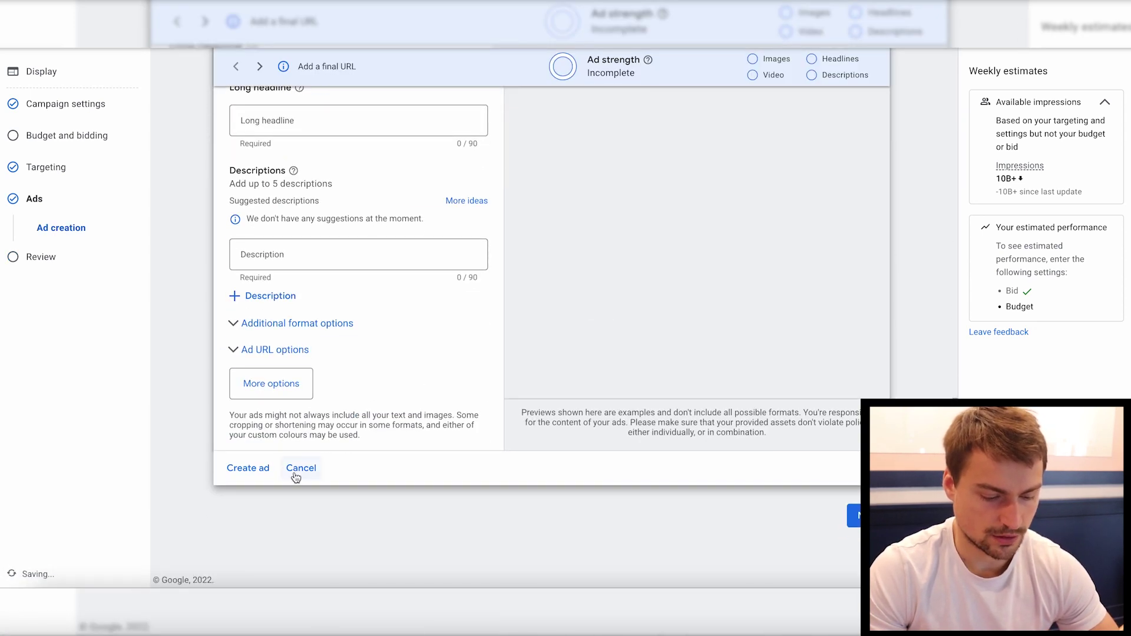
left_click(295, 474)
left_click(857, 277)
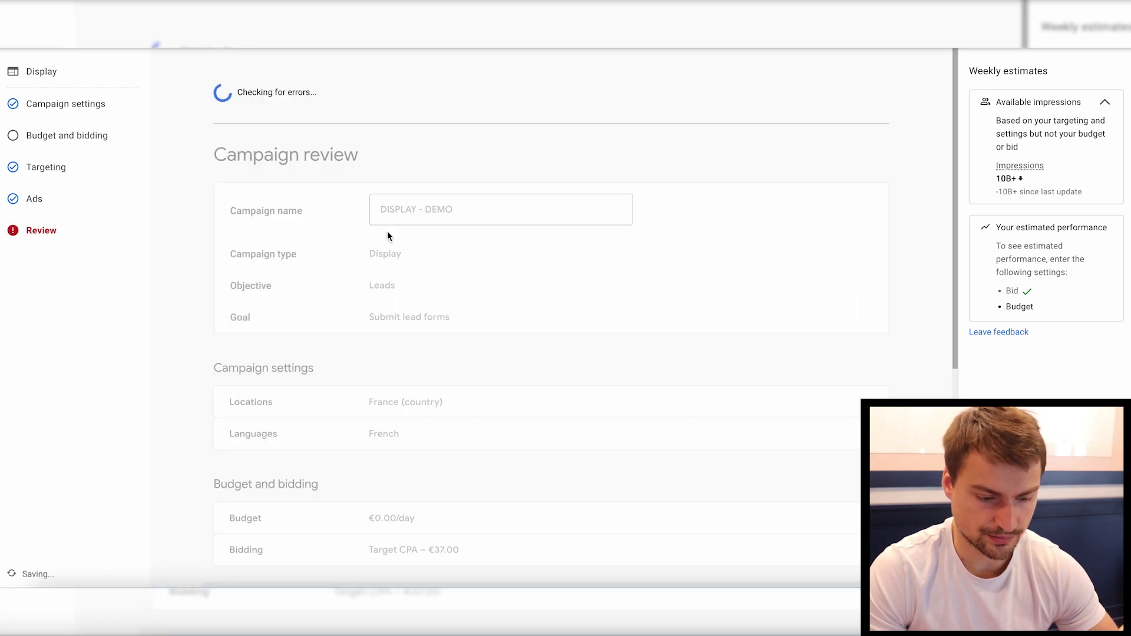
Look over the campaign review, open the missing budget for correction, and set the average daily budget to €10.00
scroll(210, 179, "down", 6)
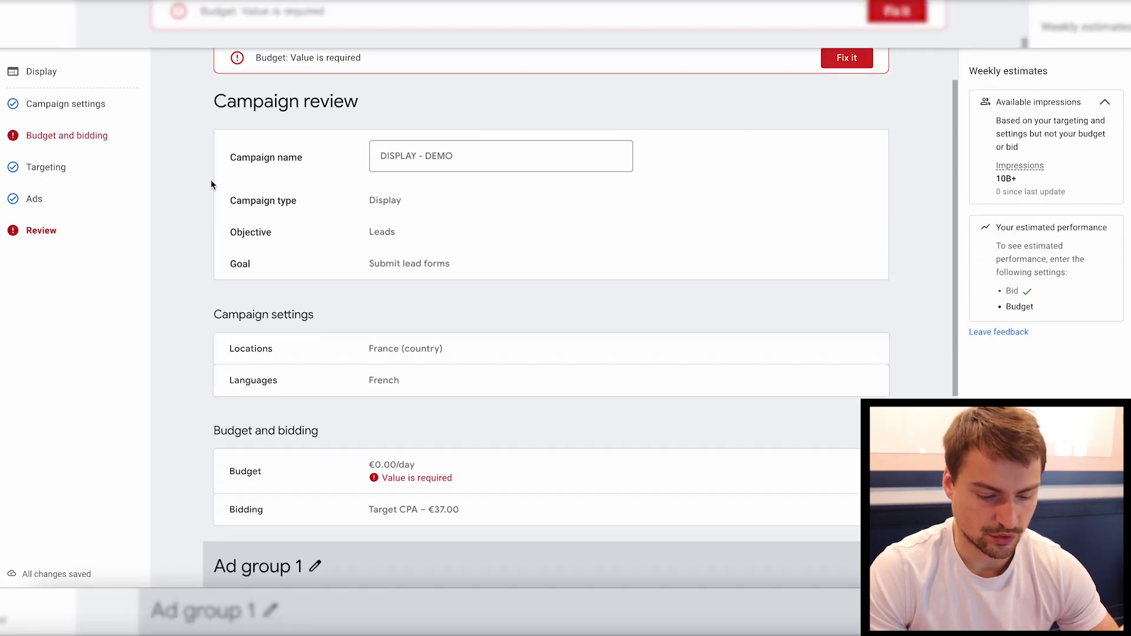
scroll(228, 250, "up", 5)
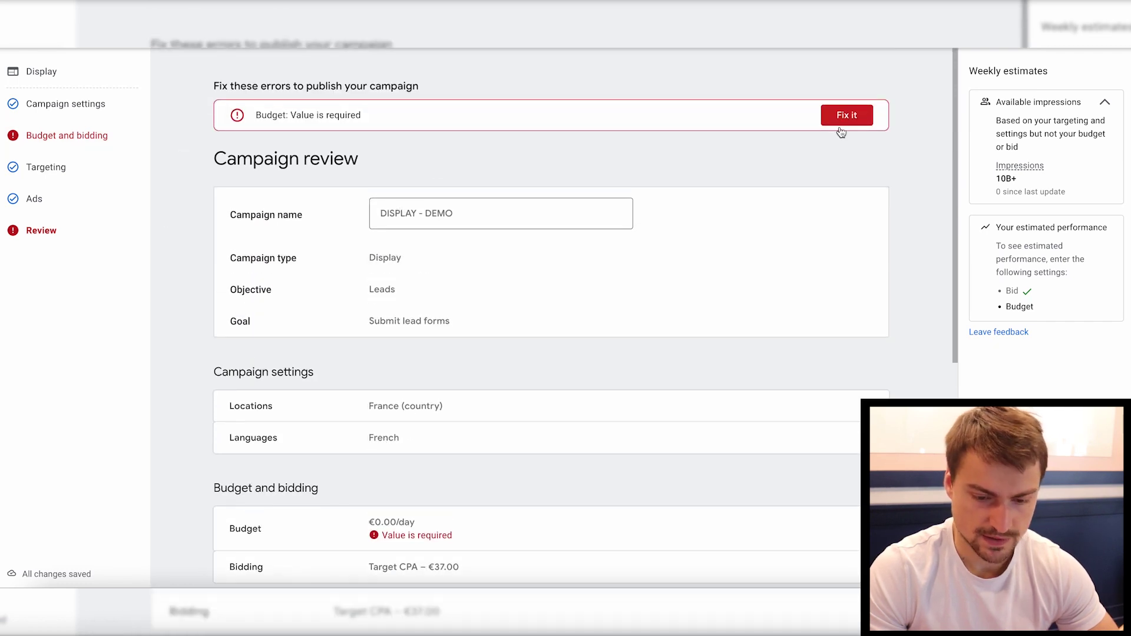
left_click(844, 114)
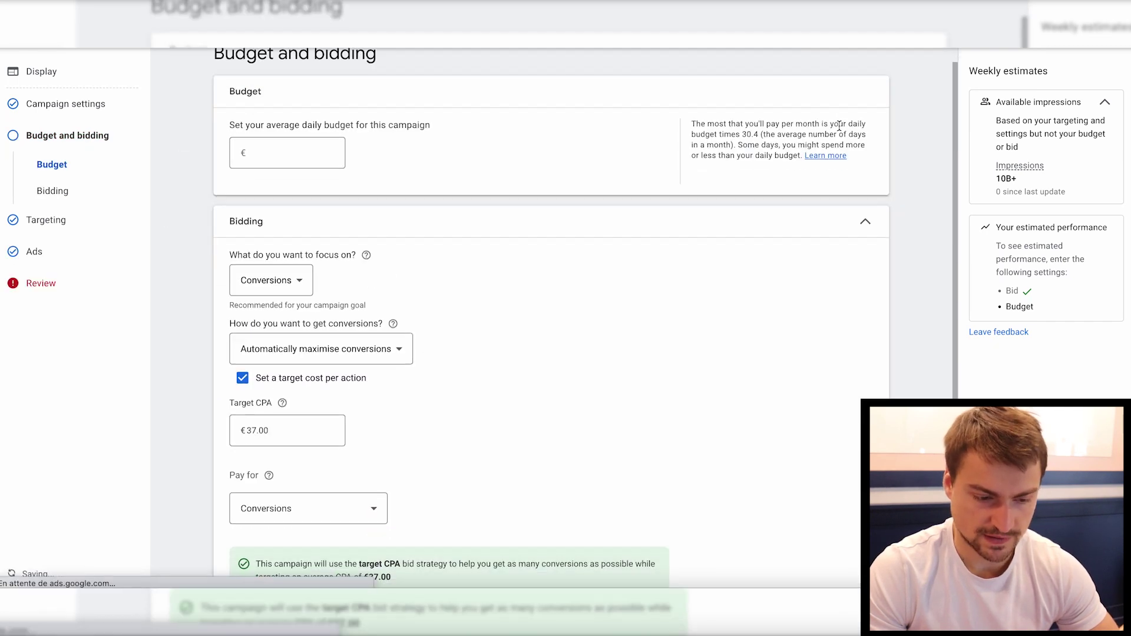
type("10")
left_click(517, 212)
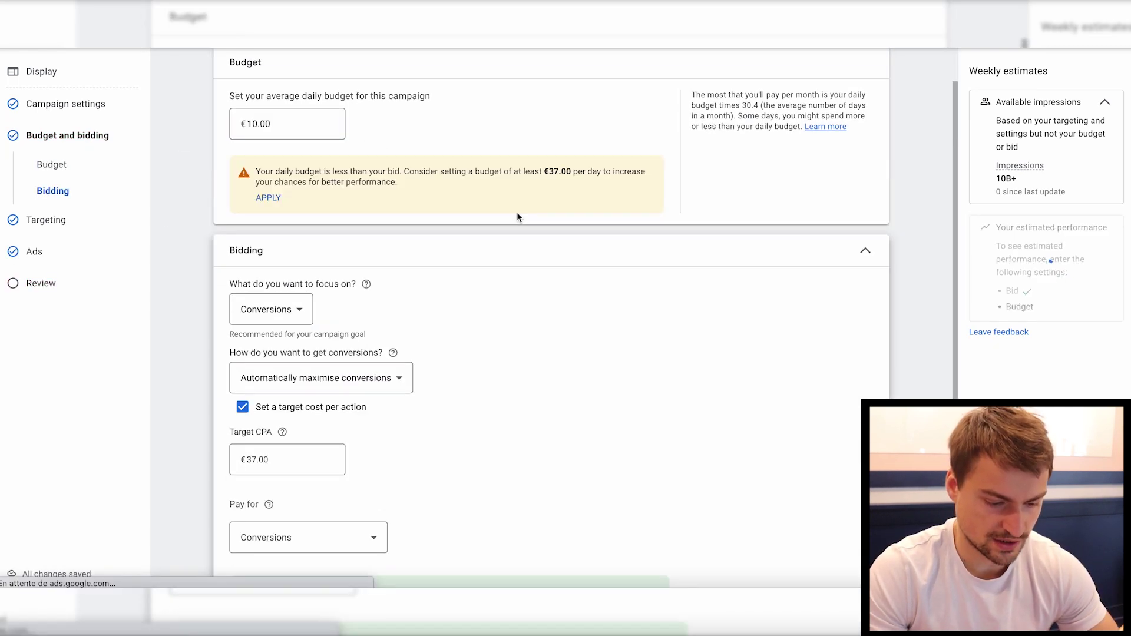
Set the campaign's average daily budget to €50.00
left_click(259, 174)
double_click(259, 174)
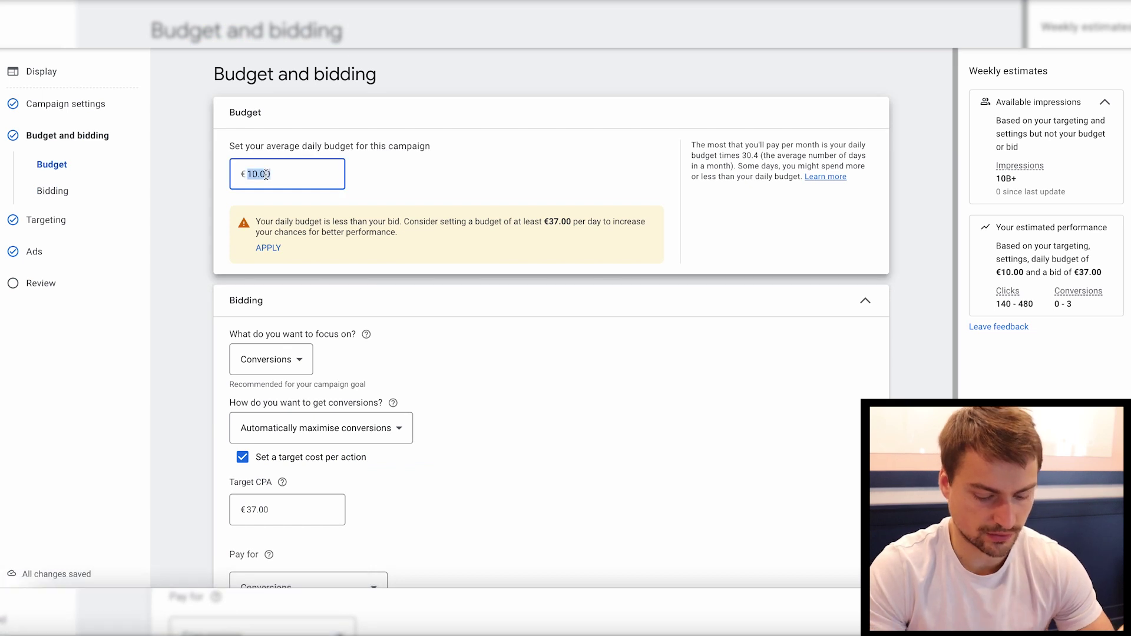
type("50")
left_click(747, 462)
Continue from the bidding settings through targeting and ad creation to the campaign review without adding an ad
scroll(748, 462, "down", 3)
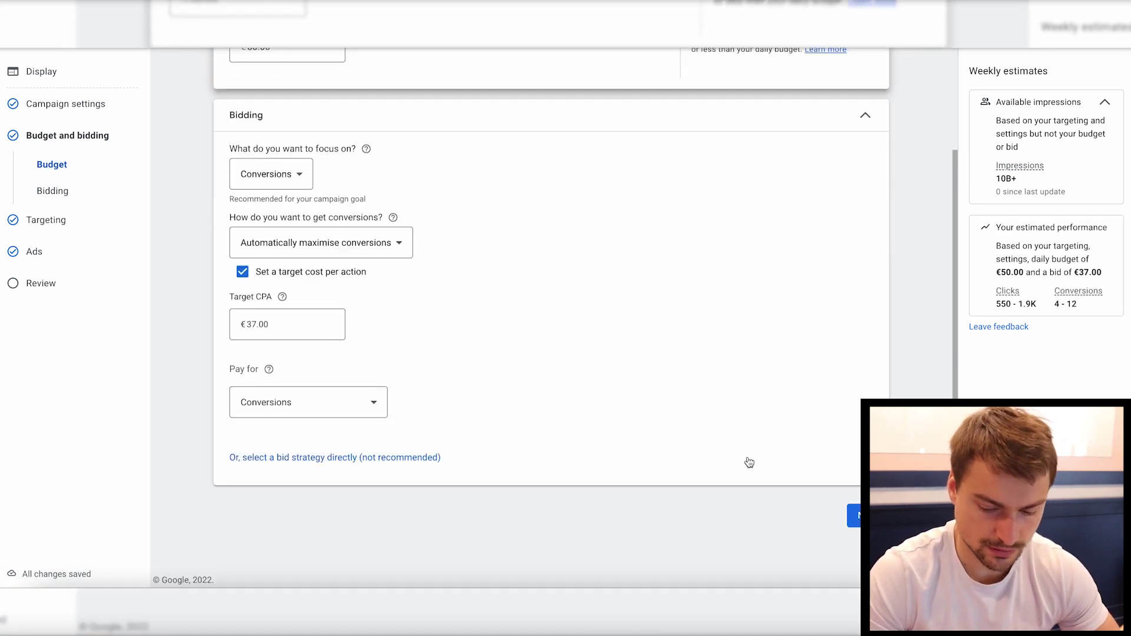
left_click(854, 573)
left_click(854, 550)
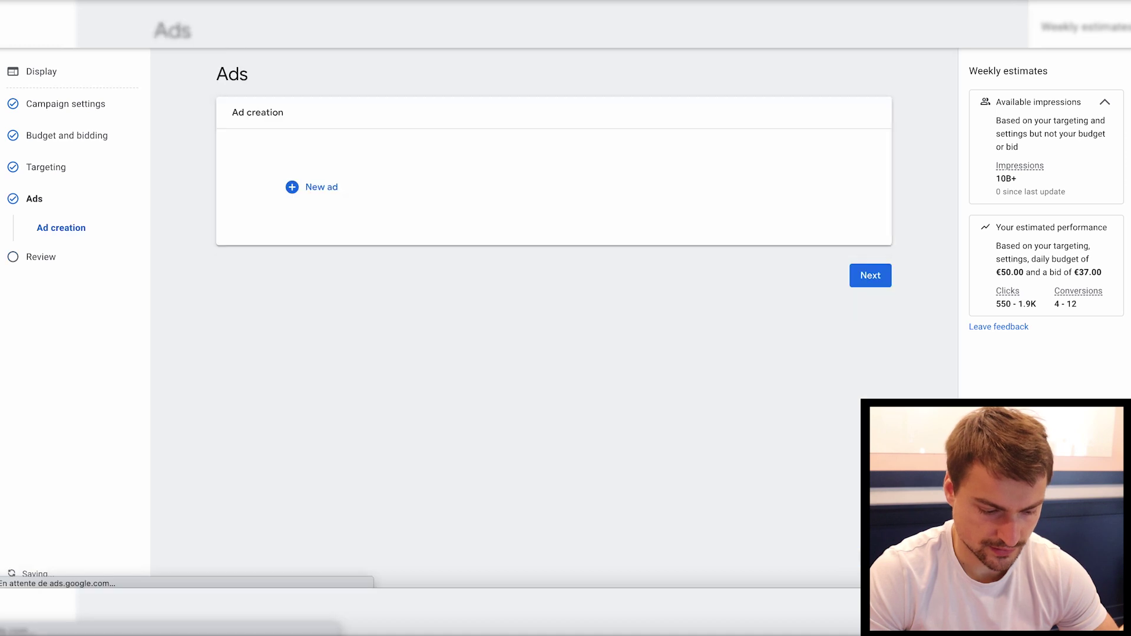
left_click(855, 277)
scroll(669, 320, "down", 5)
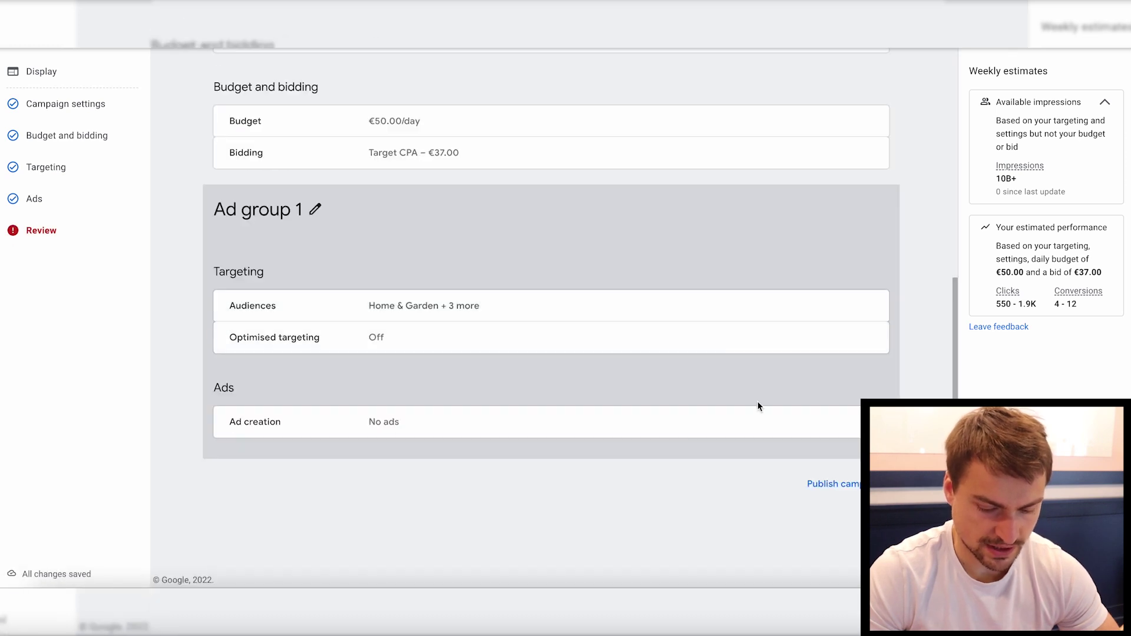
Publish the campaign without ads and continue to its ad groups
left_click(829, 480)
left_click(710, 360)
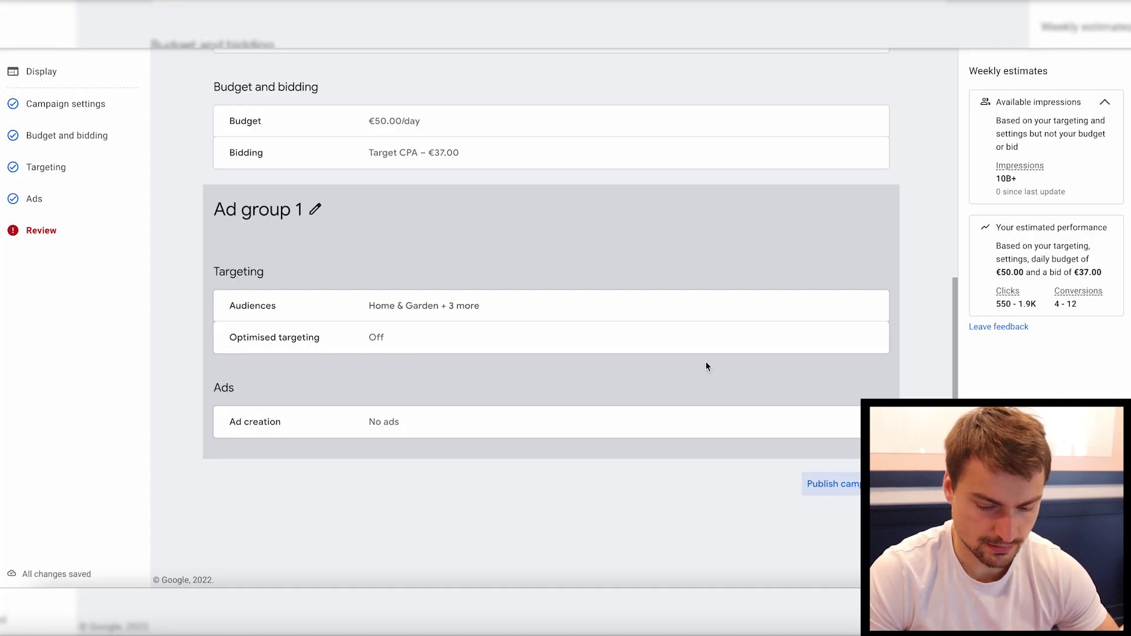
left_click(843, 484)
left_click(644, 358)
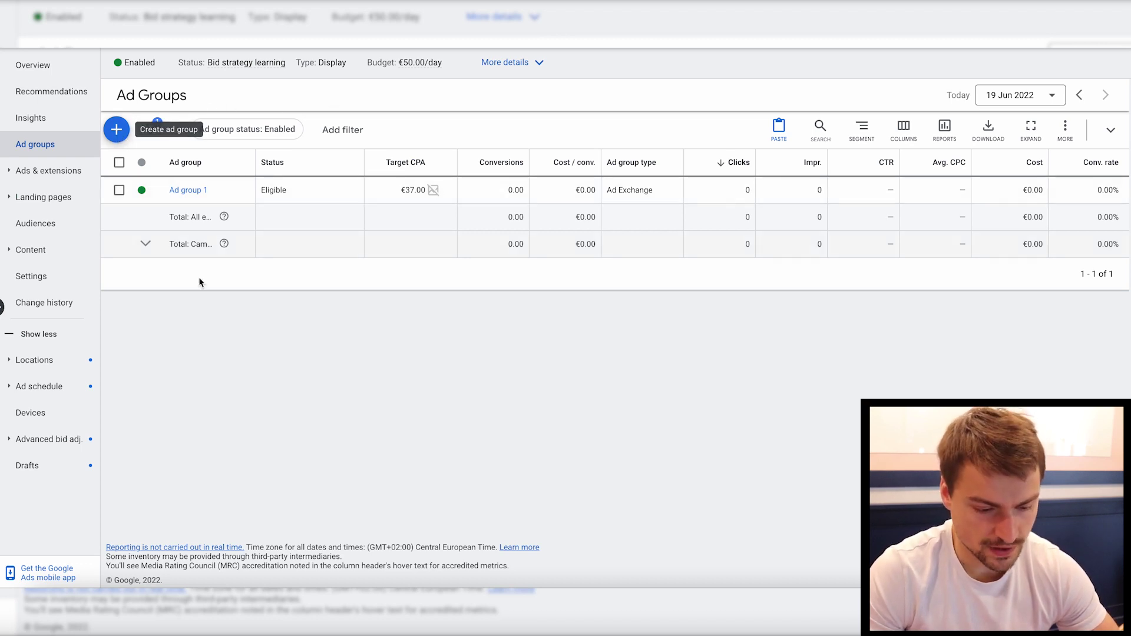
Create a second ad group in the campaign, discarding the responsive display ad and adding no targeting
left_click(117, 129)
scroll(135, 280, "down", 6)
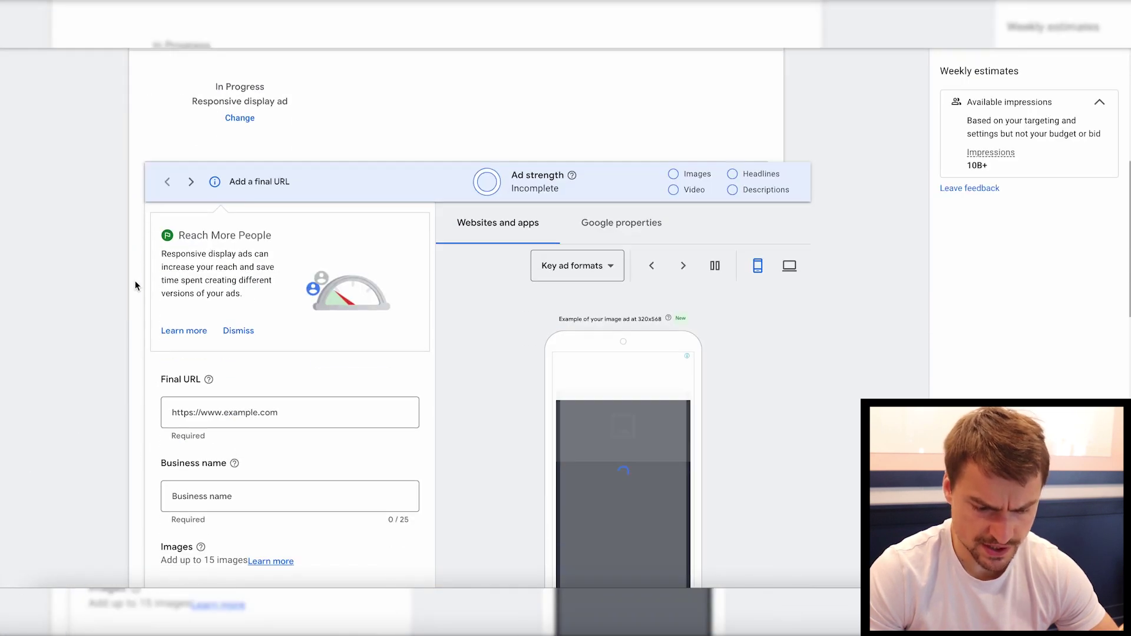
scroll(225, 336, "up", 7)
scroll(224, 335, "down", 20)
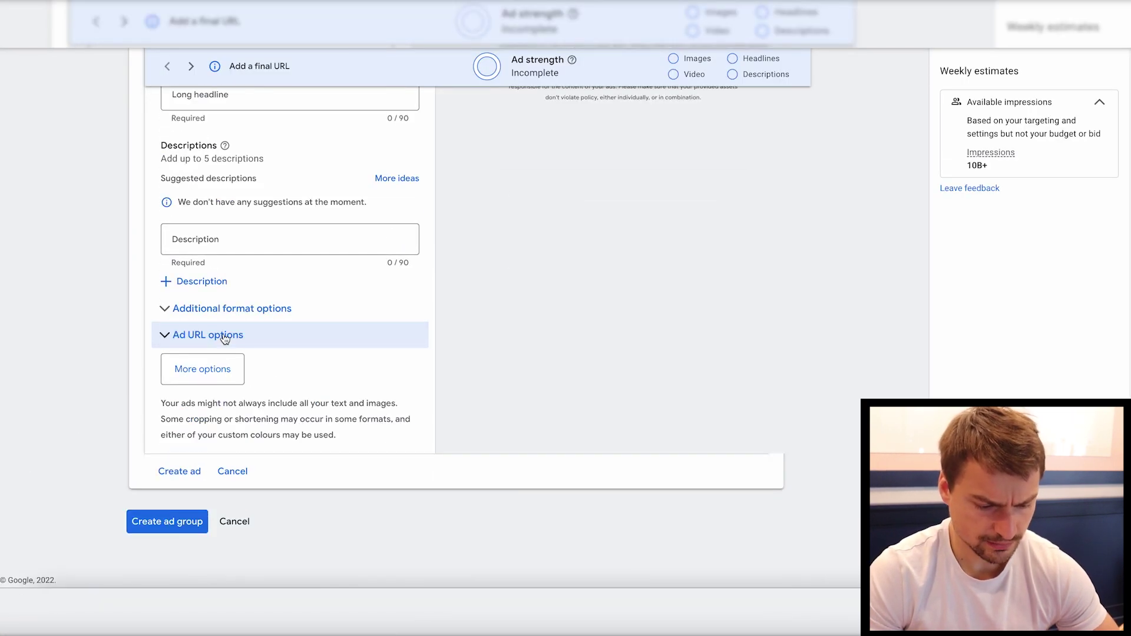
left_click(232, 471)
left_click(171, 526)
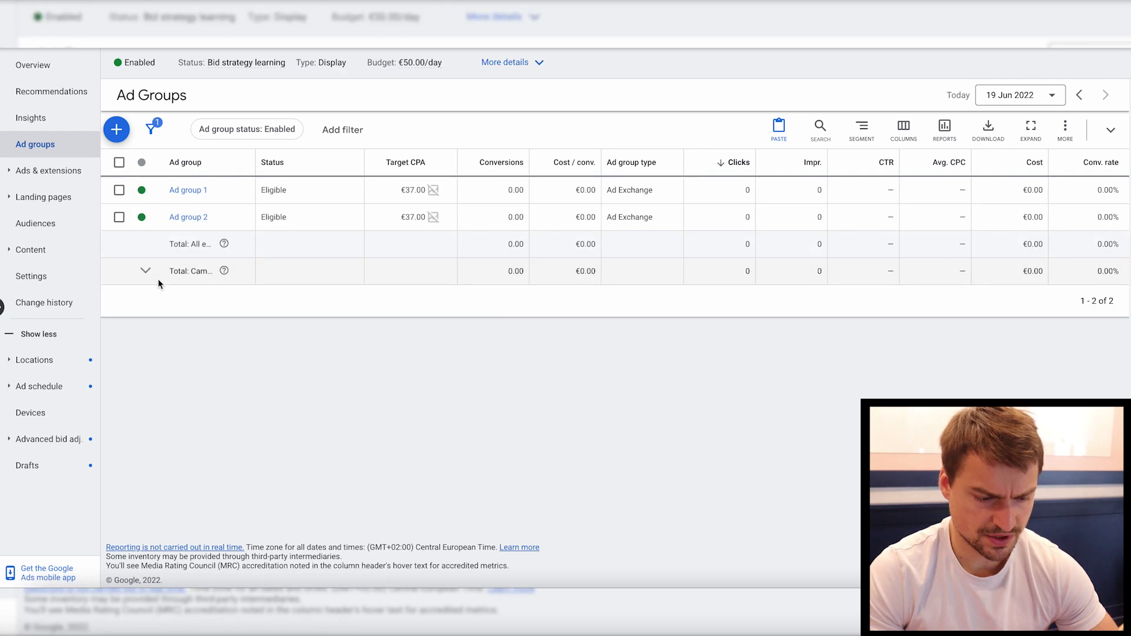
Rename Ad group 1 as CIBLAGE D'AUDIENCE
left_click(216, 191)
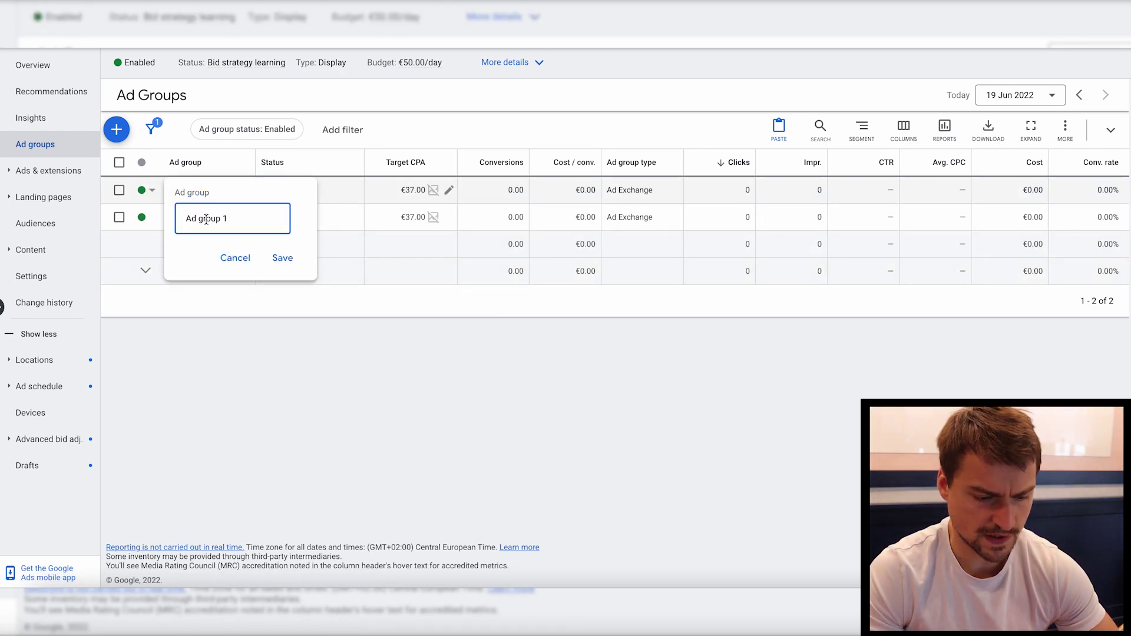
triple_click(207, 219)
type("CIBLAGE D'AUDIENCE")
key("Return")
Rename Ad group 2 as SMART AD GROUP
left_click(216, 218)
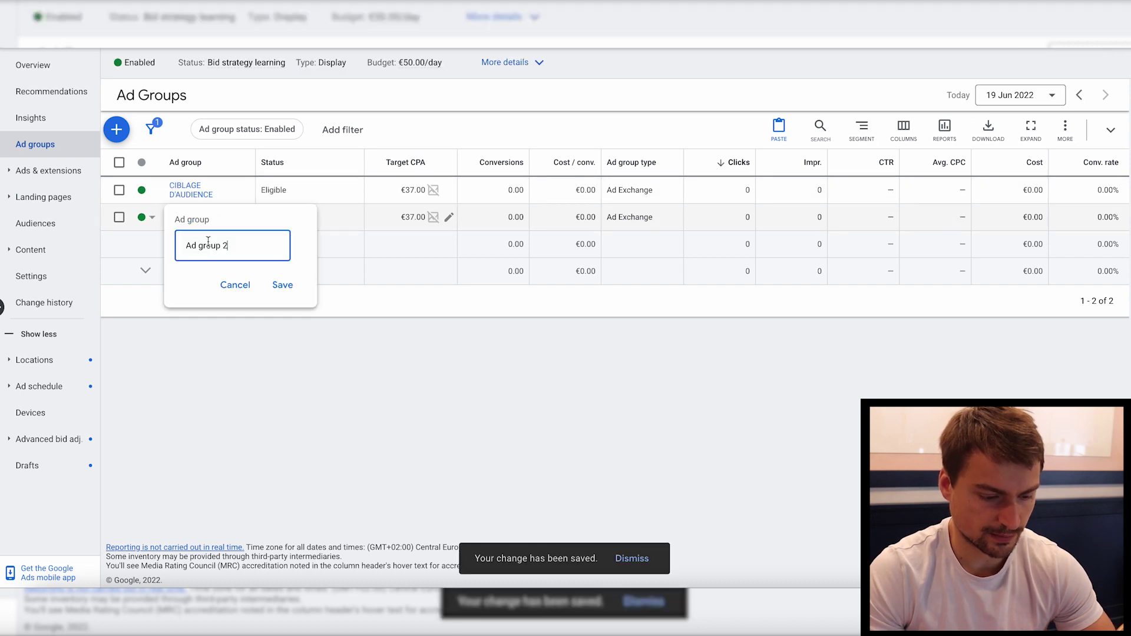
triple_click(209, 244)
type("SMART AD GROUP")
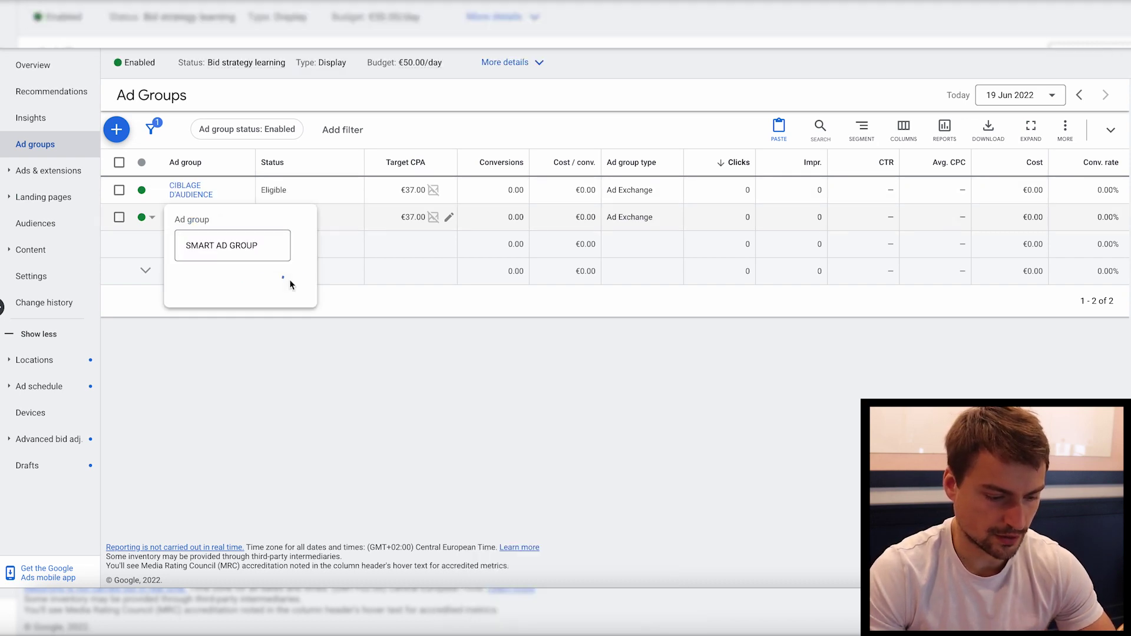
left_click(283, 284)
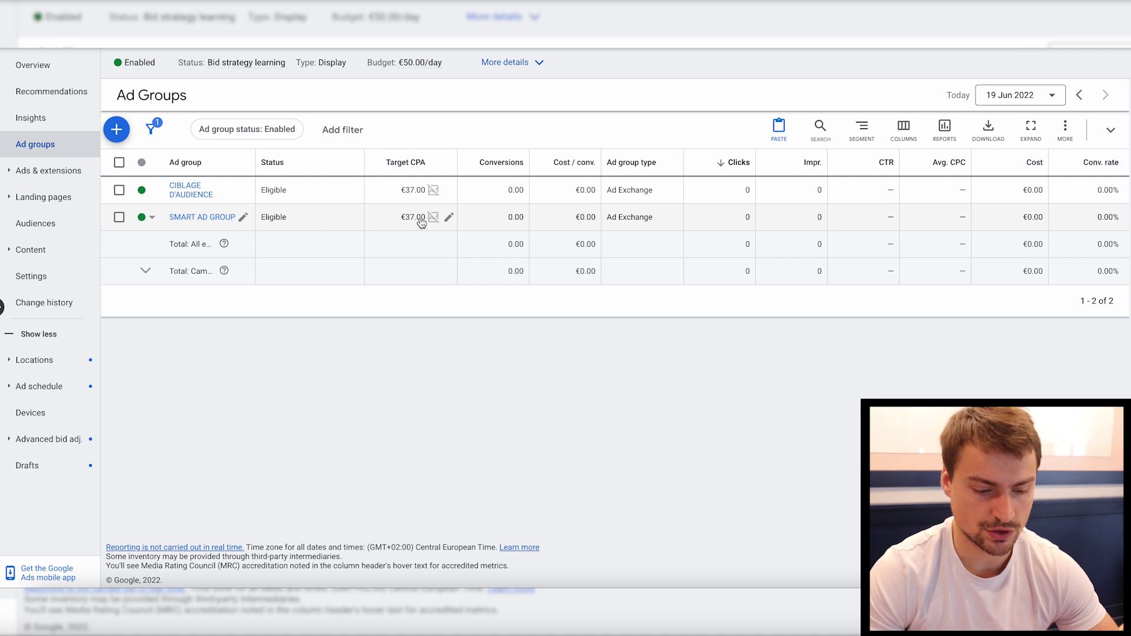
Set an ad group specific target CPA of €20.00 for SMART AD GROUP
left_click(449, 217)
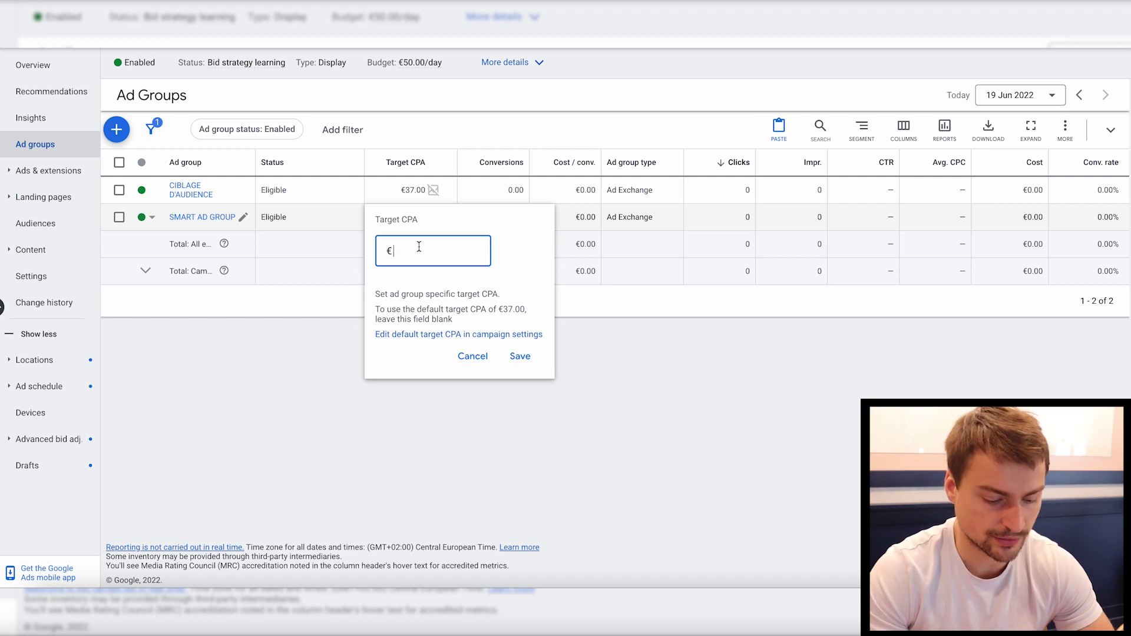
type("20")
left_click(520, 356)
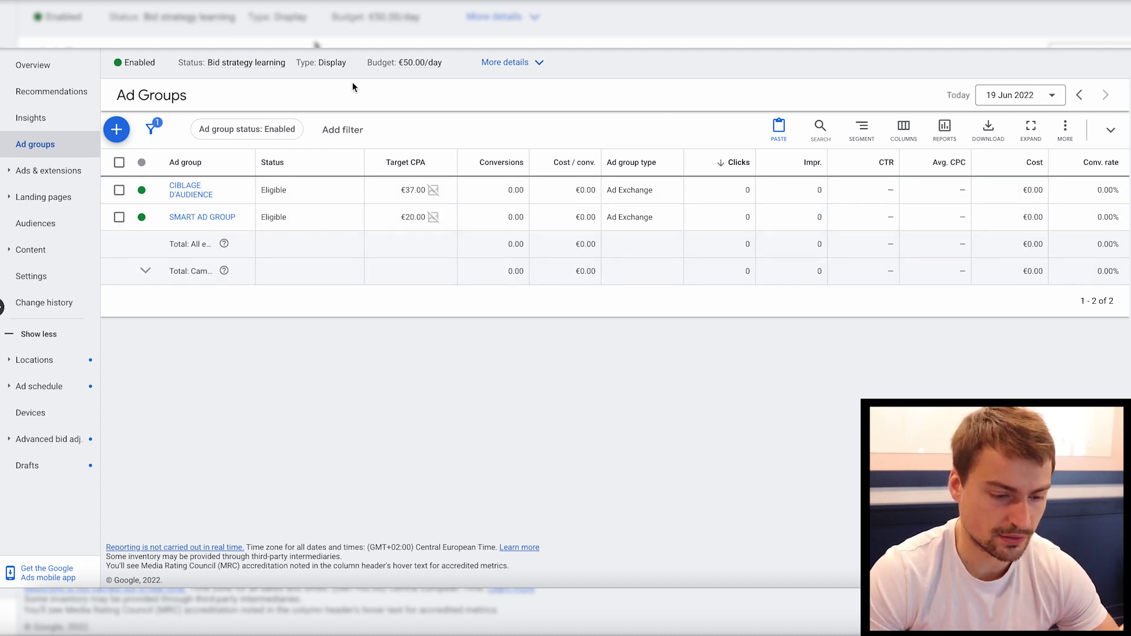
mouse_move(412, 61)
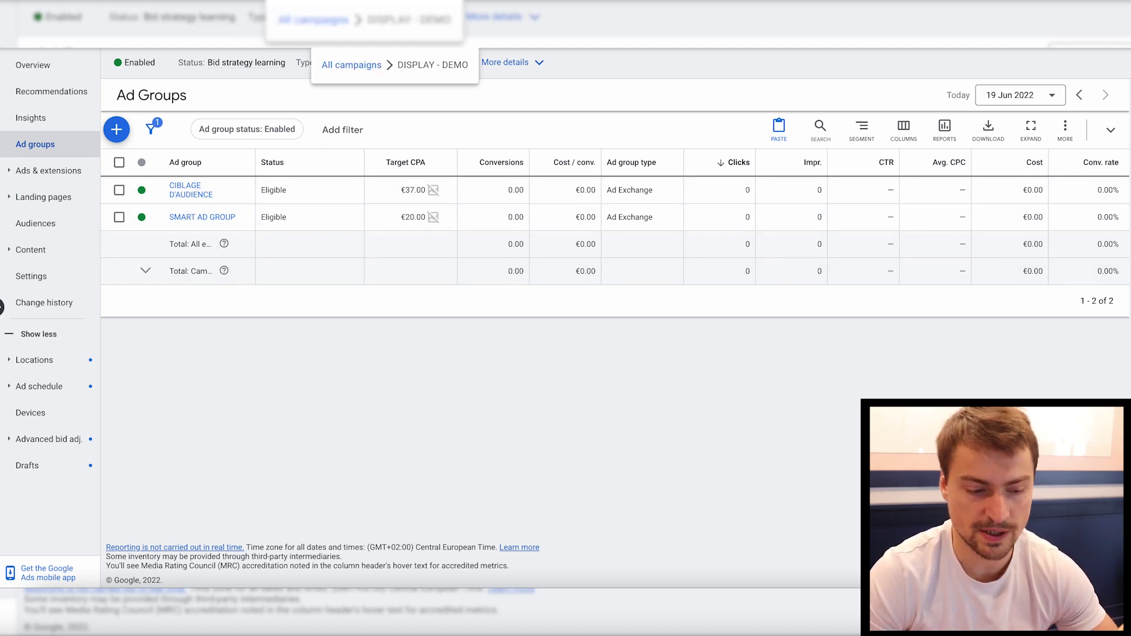